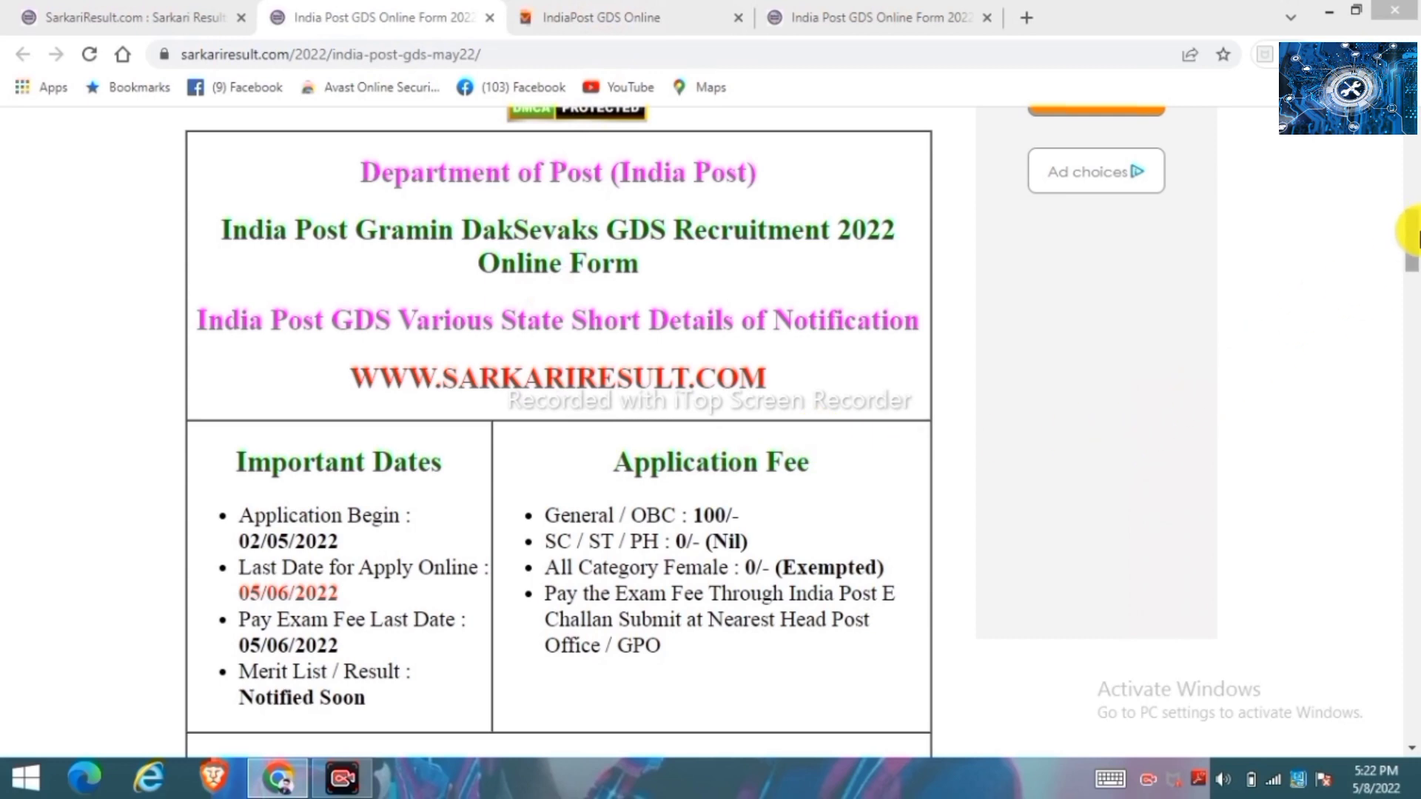
- Review the GDS recruitment's fees, age limit, eligibility and state-wise vacancies, and open the GDS official website from the important links
left_click_drag(1412, 229, 1415, 285)
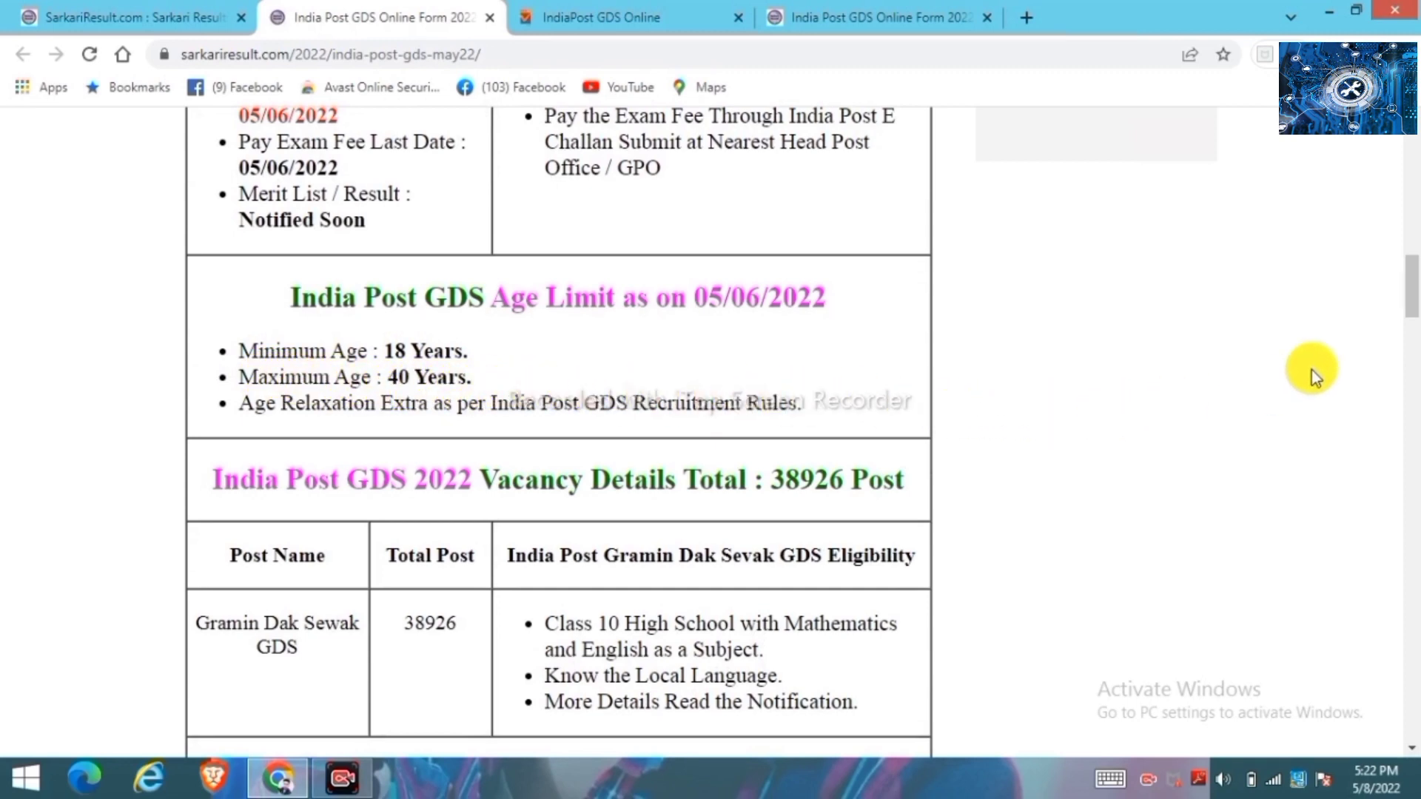
left_click_drag(1411, 296, 1410, 342)
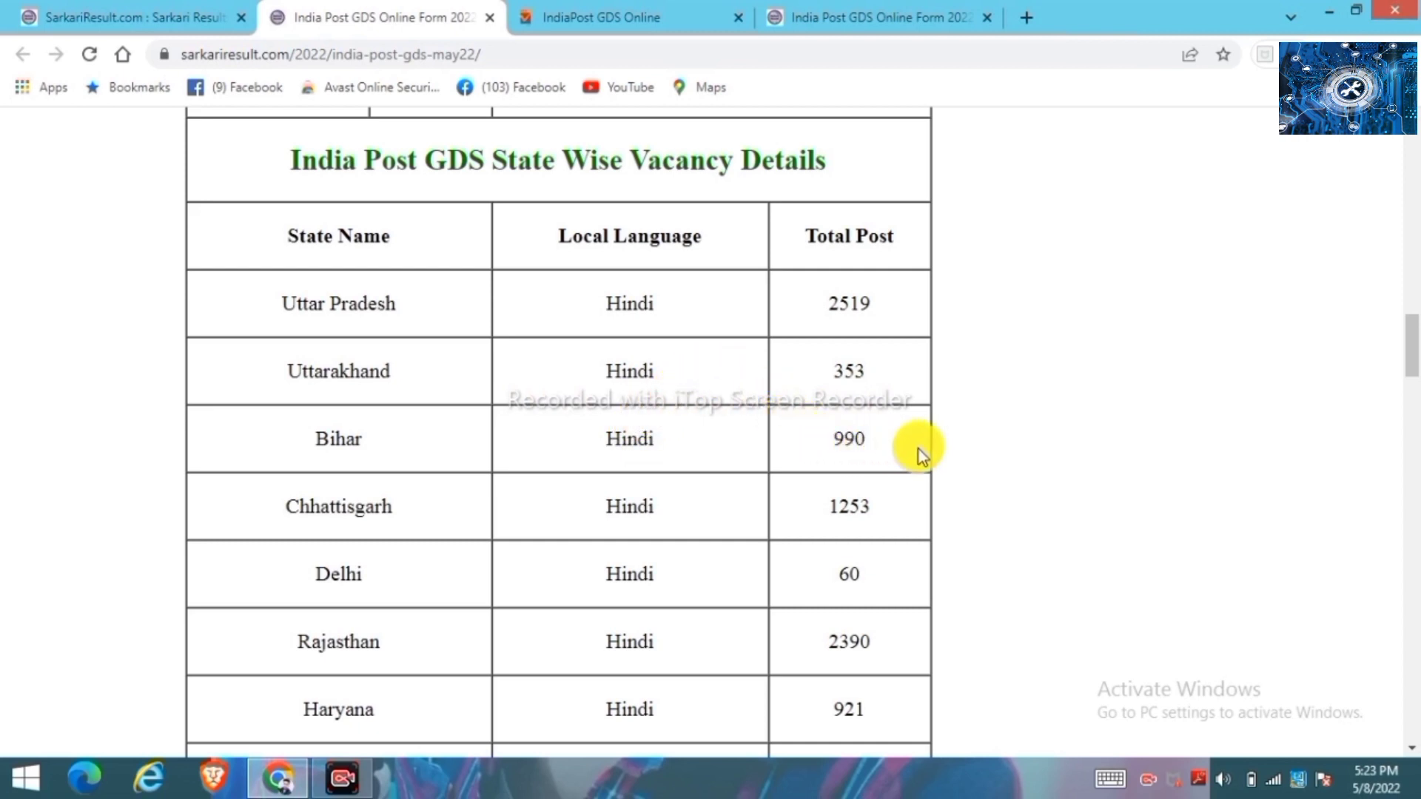
left_click_drag(1414, 344, 1414, 623)
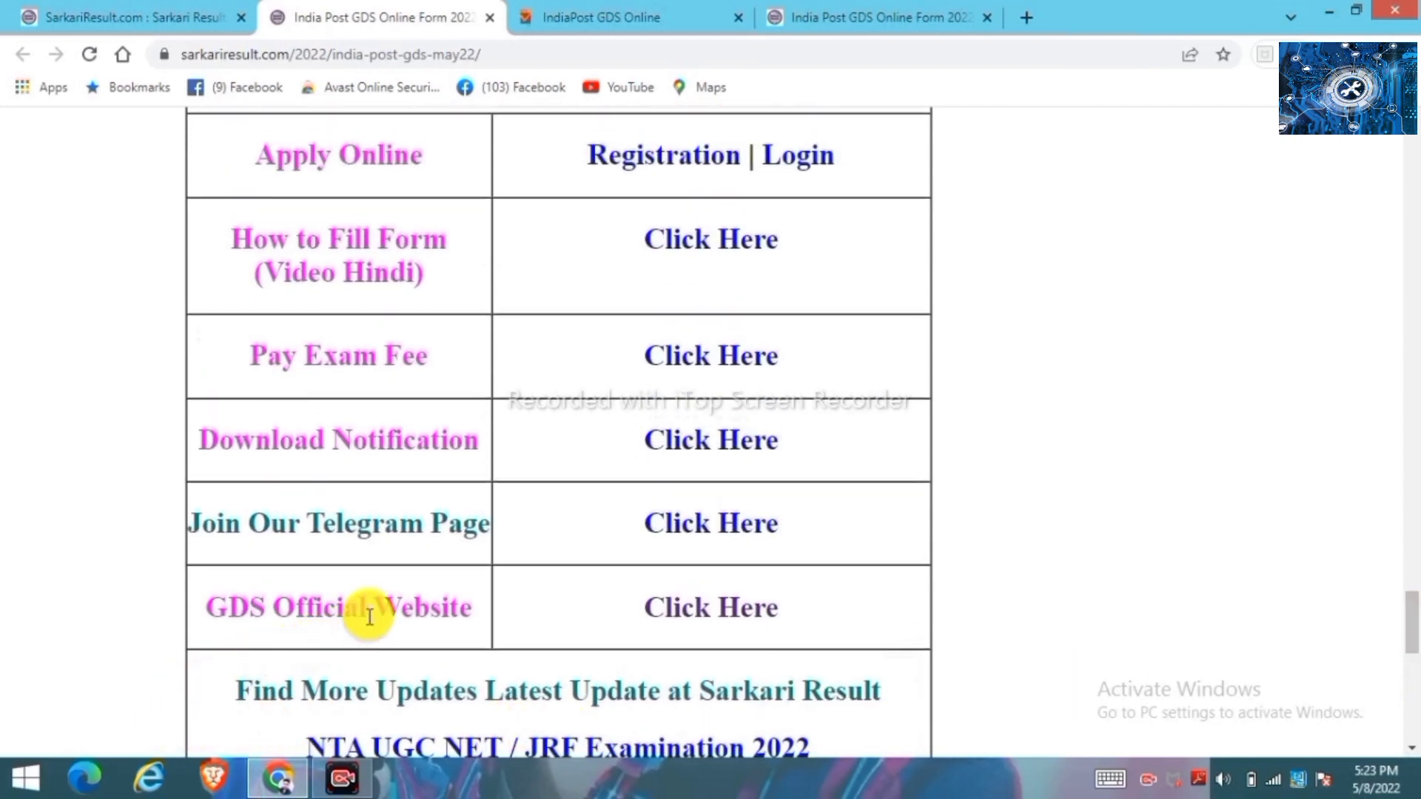
left_click(705, 628)
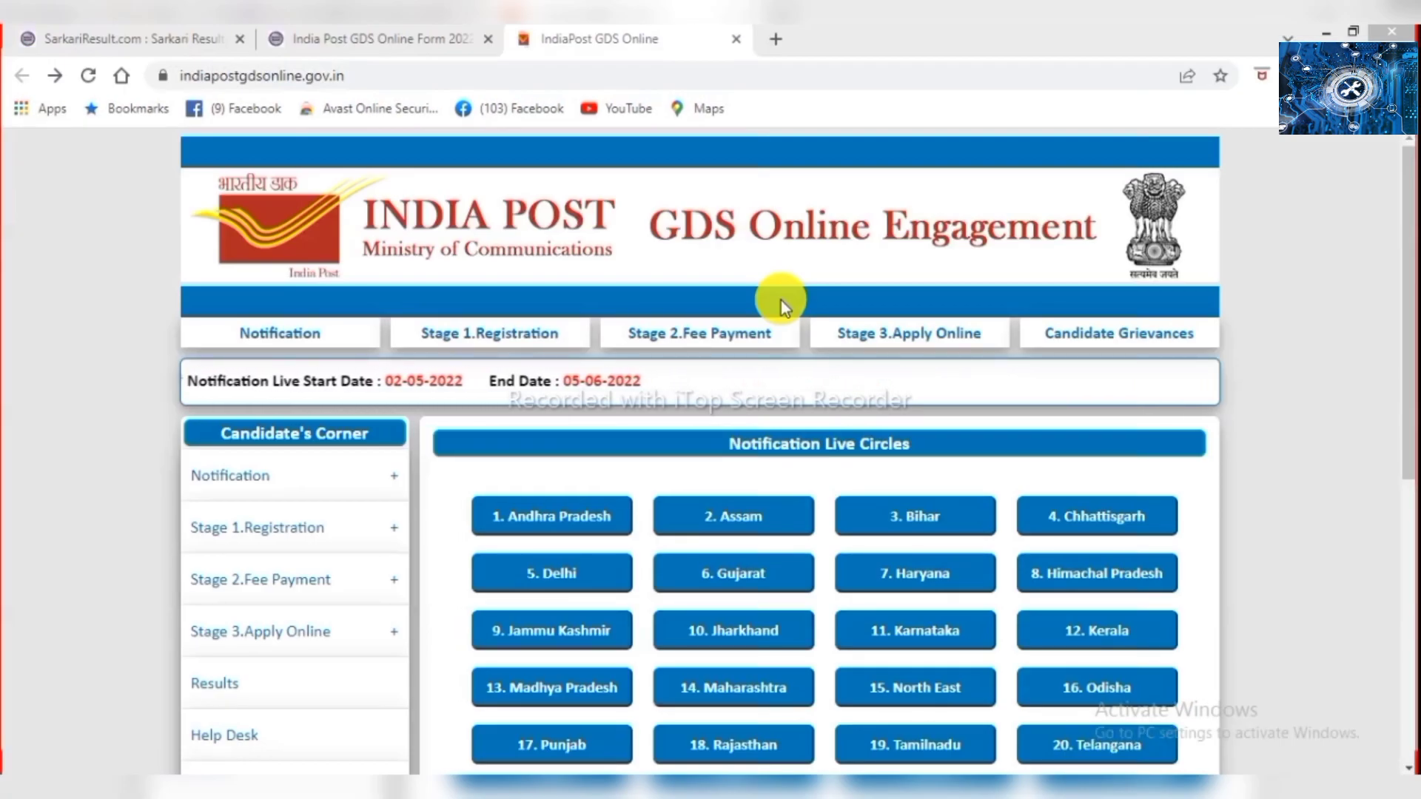
- Open the Stage 1 Registration form on the India Post GDS site
mouse_move(455, 346)
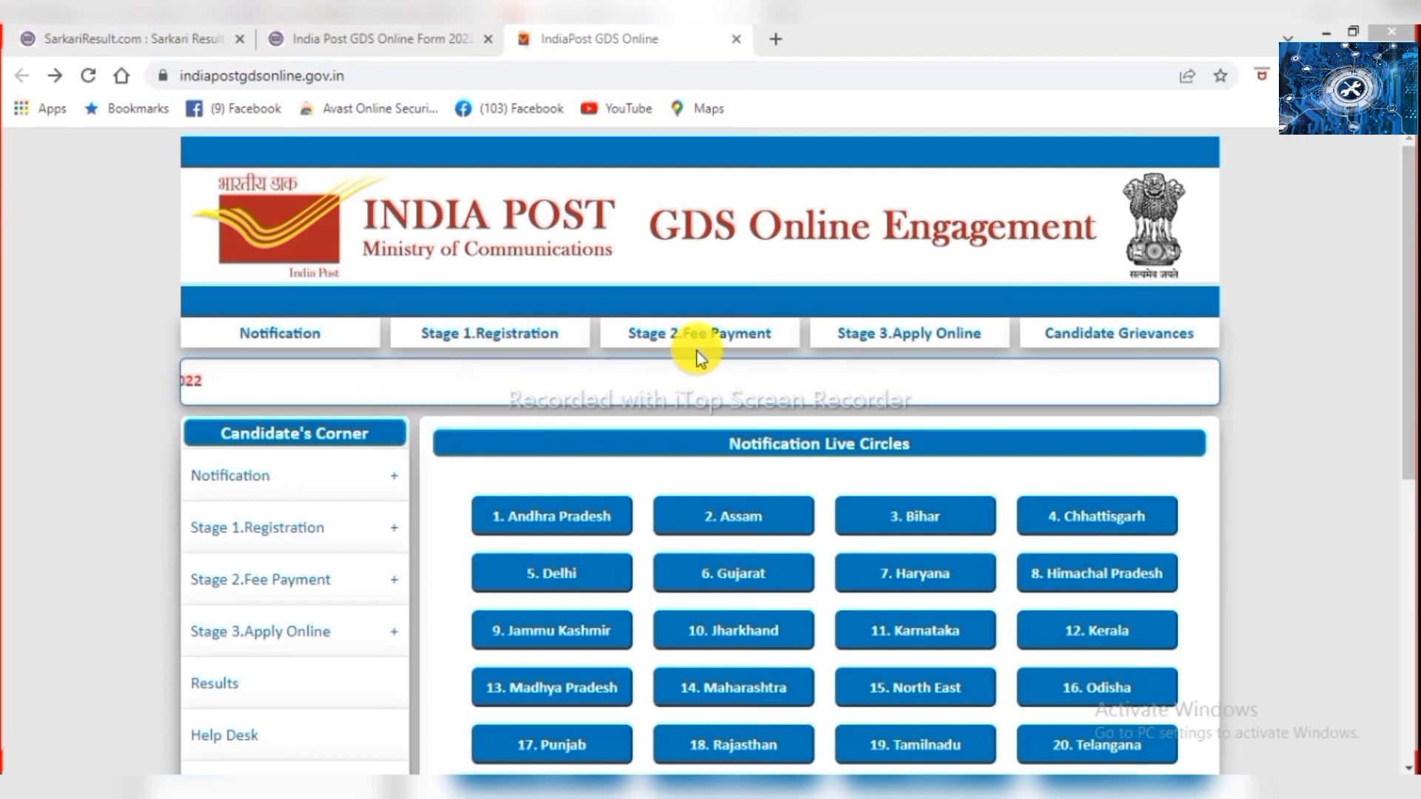
mouse_move(909, 344)
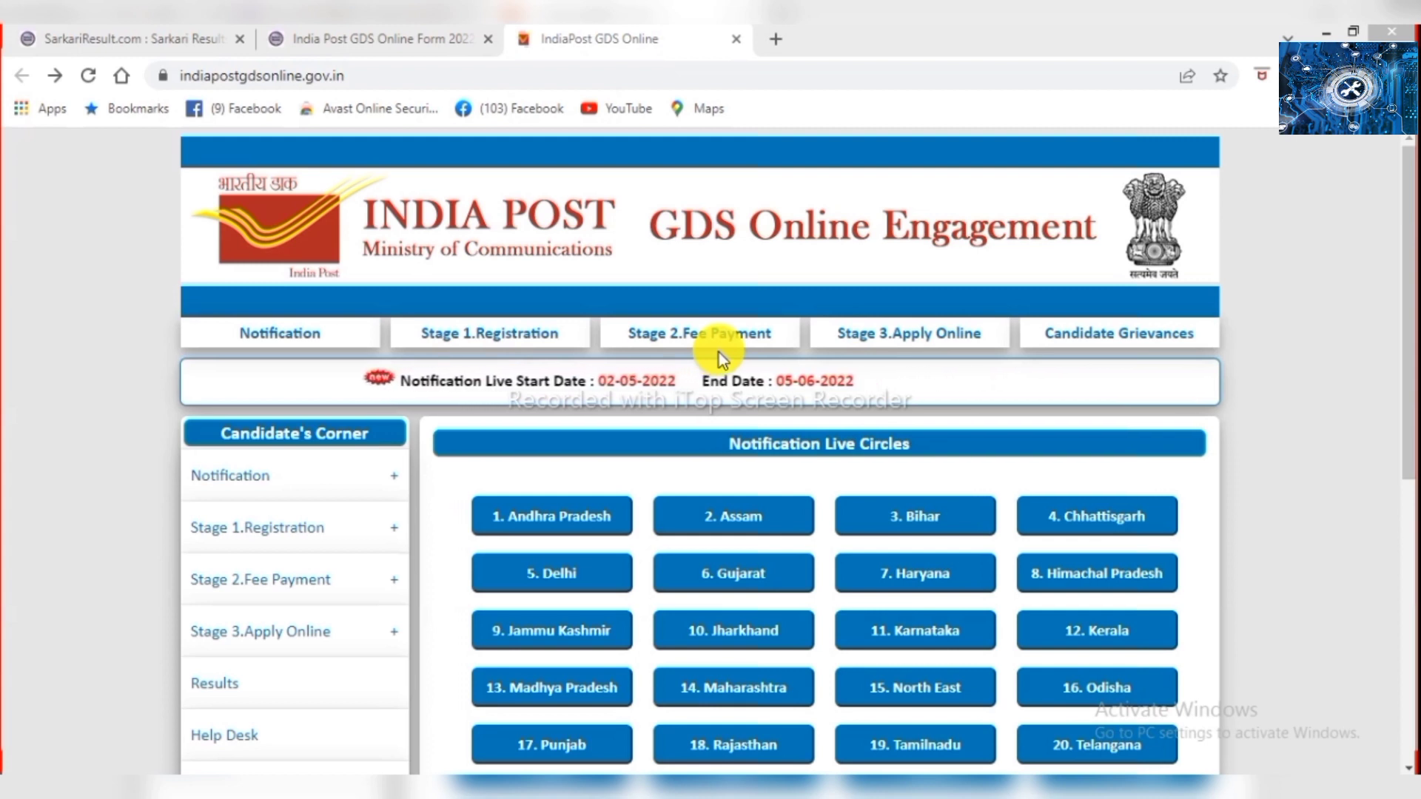
mouse_move(516, 334)
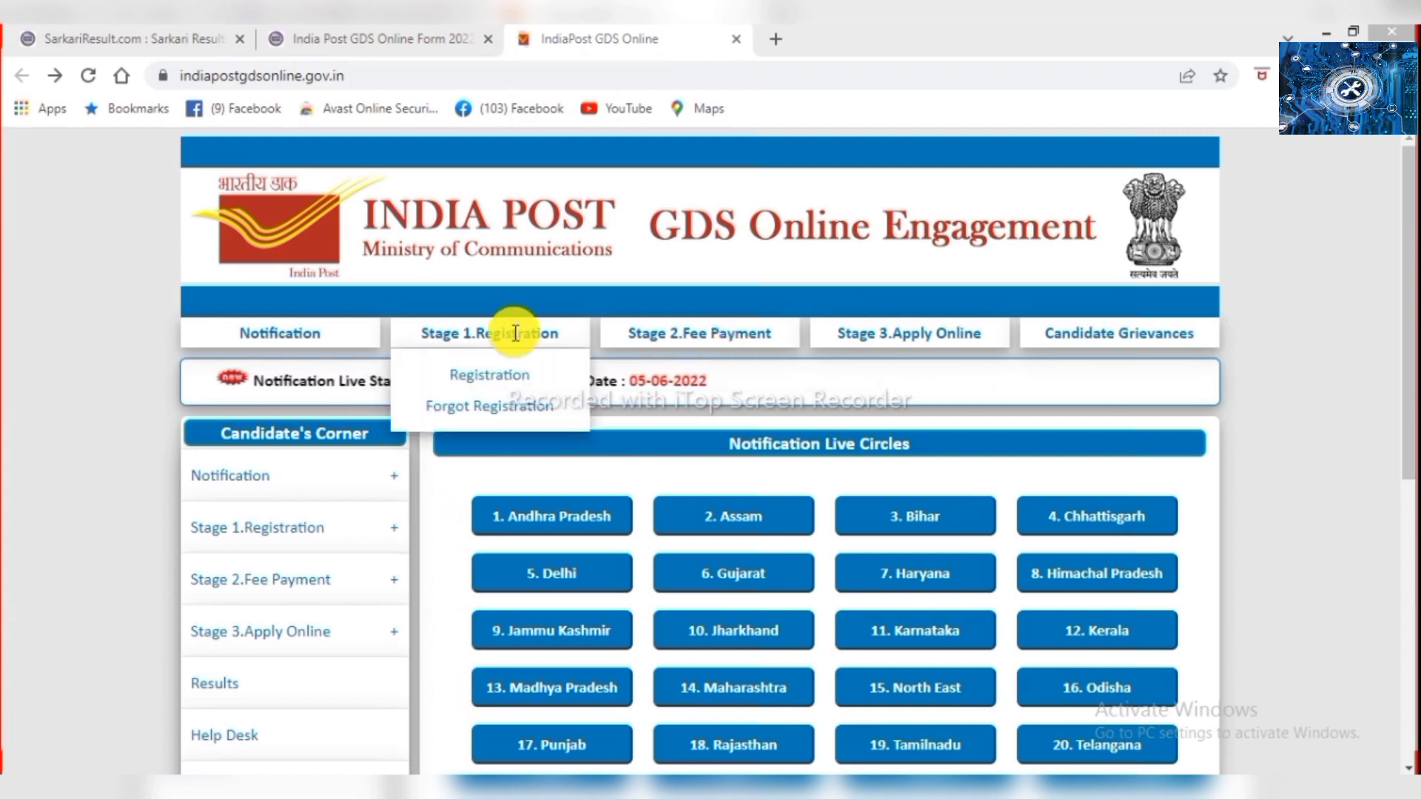
left_click(513, 377)
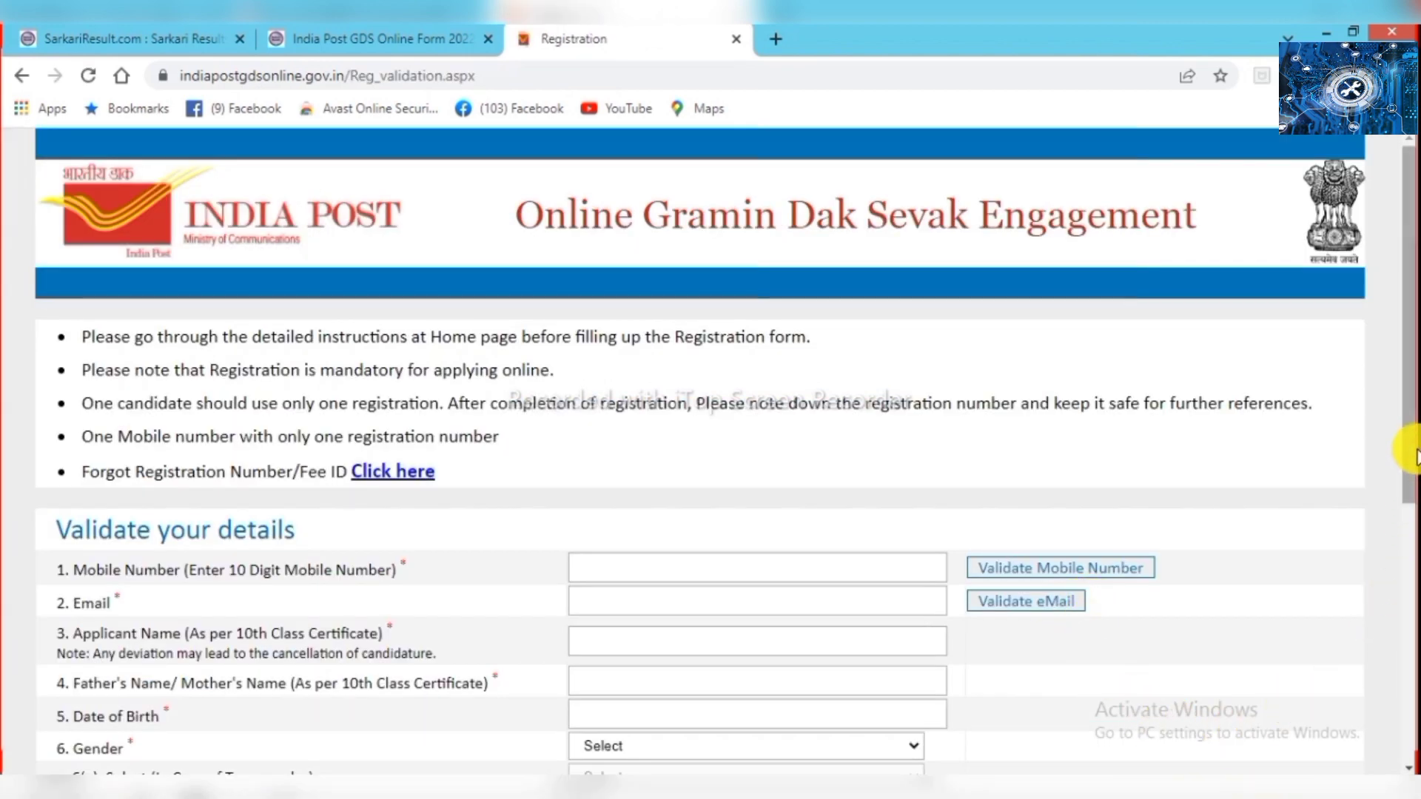
- Choose the applicant's date of birth from the calendar in the Validate your details section
left_click_drag(1407, 399, 1415, 566)
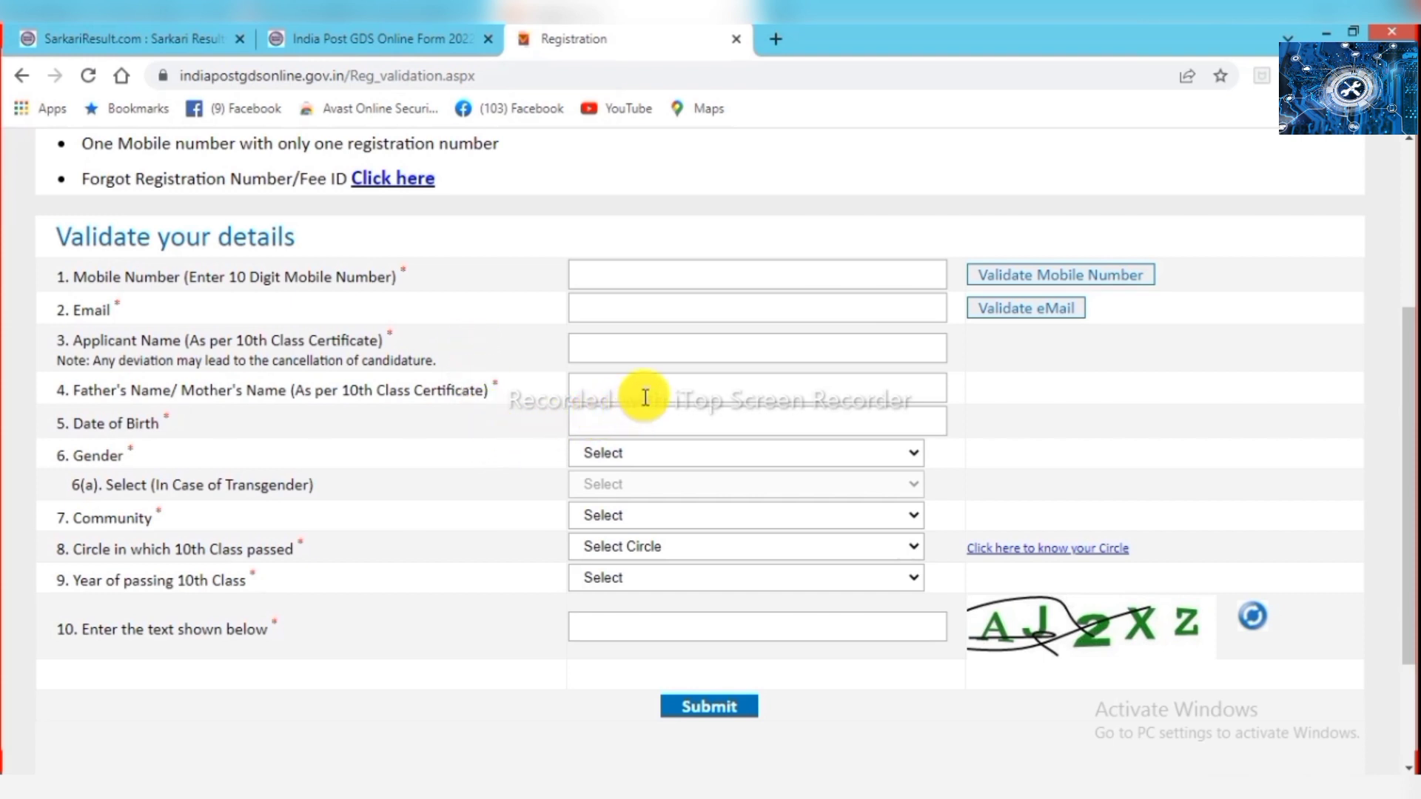
left_click(606, 433)
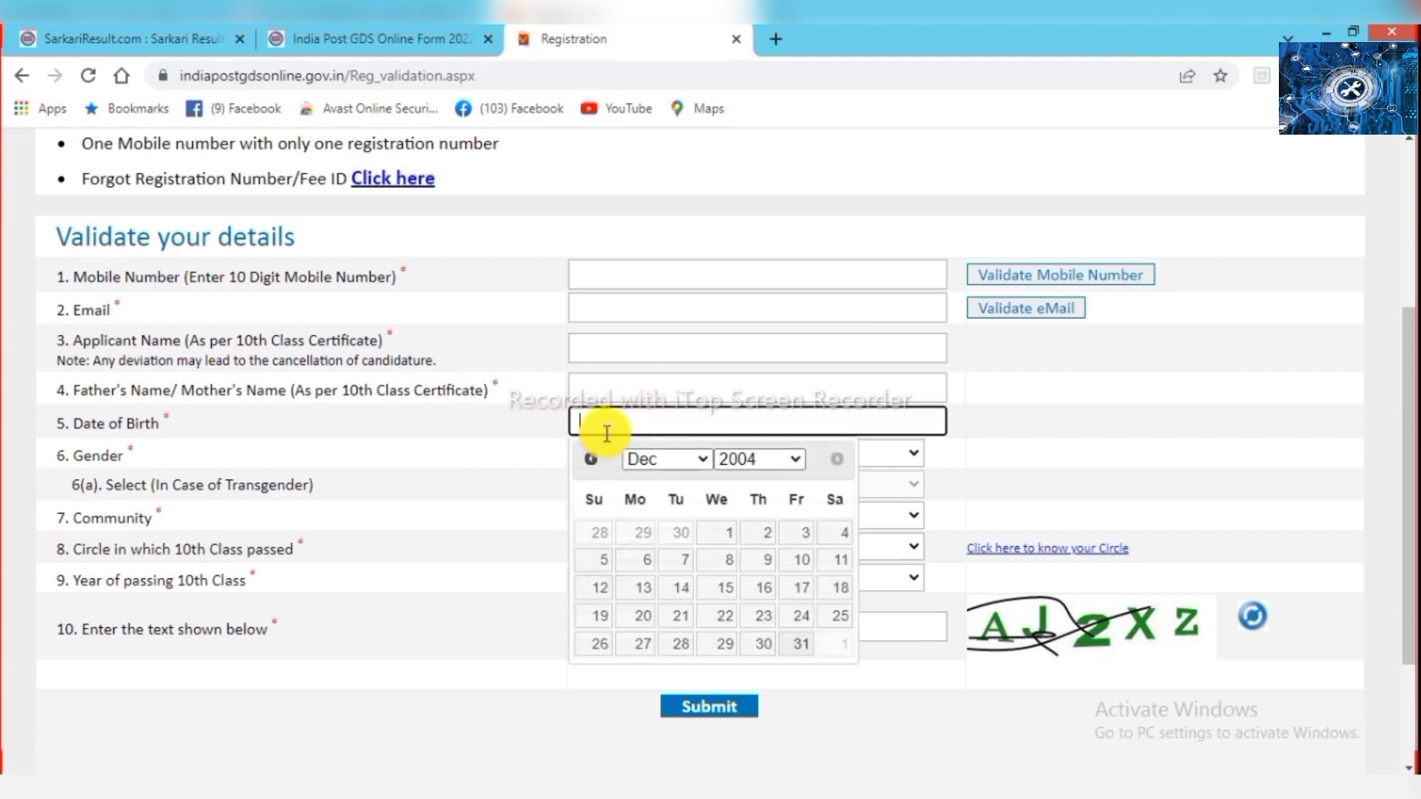
left_click(681, 461)
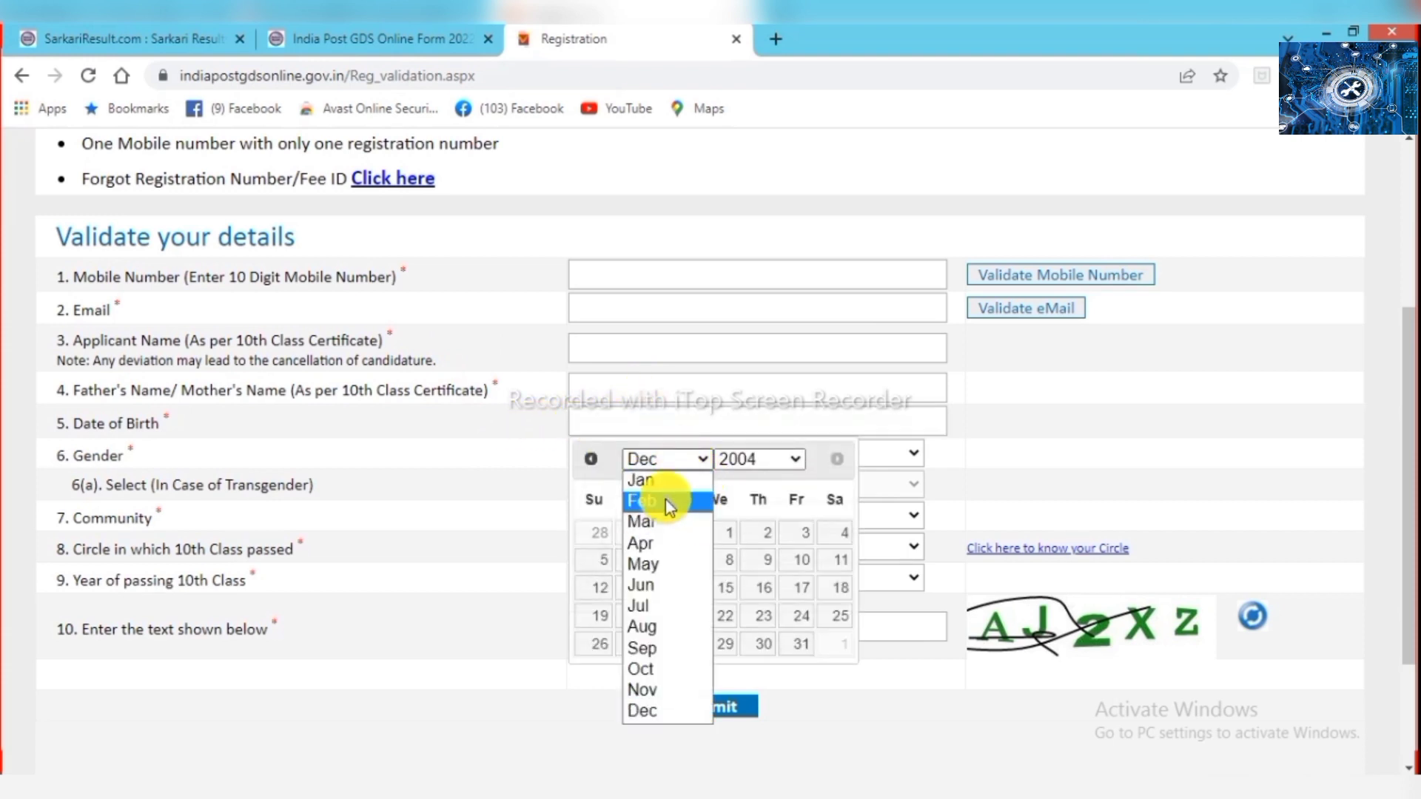
left_click(665, 483)
left_click(753, 463)
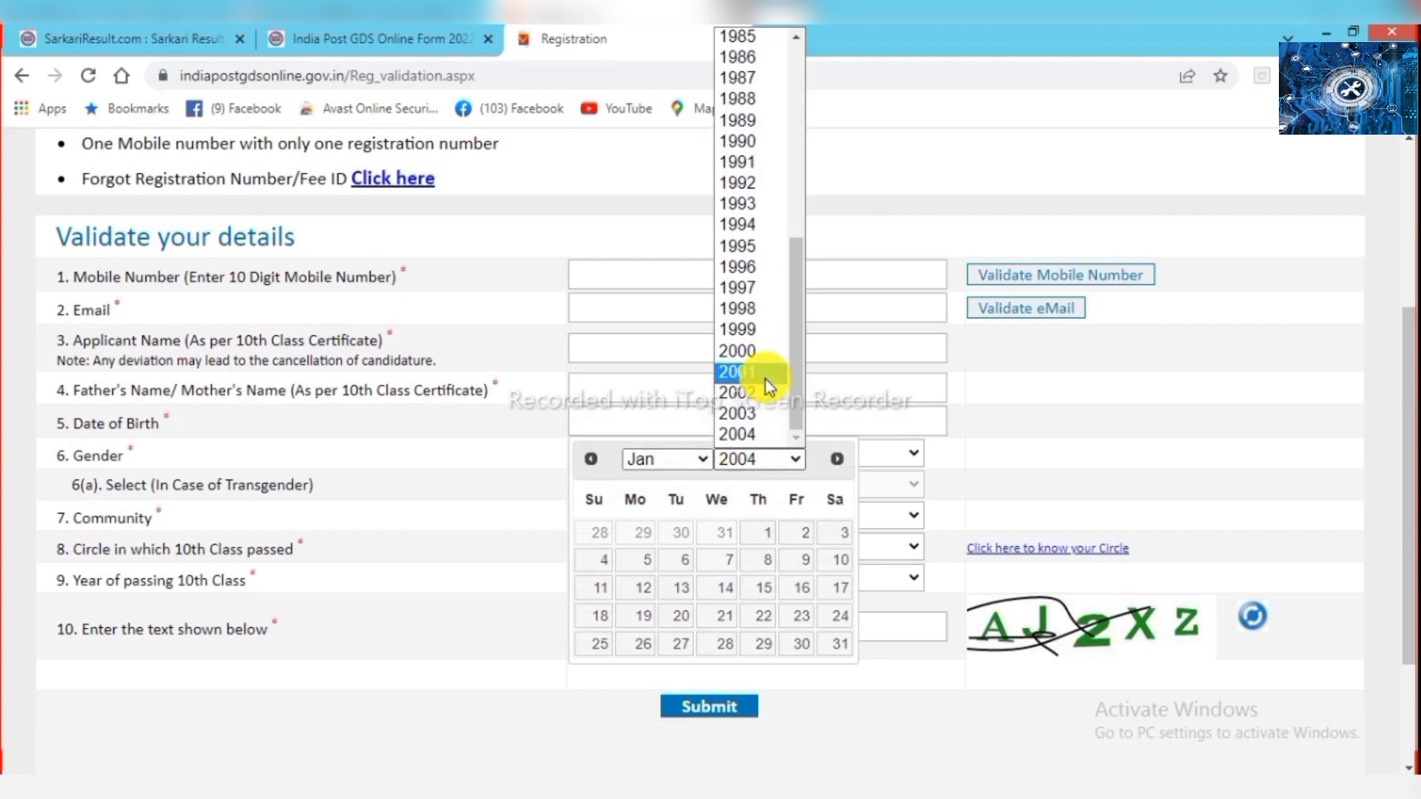
left_click(756, 414)
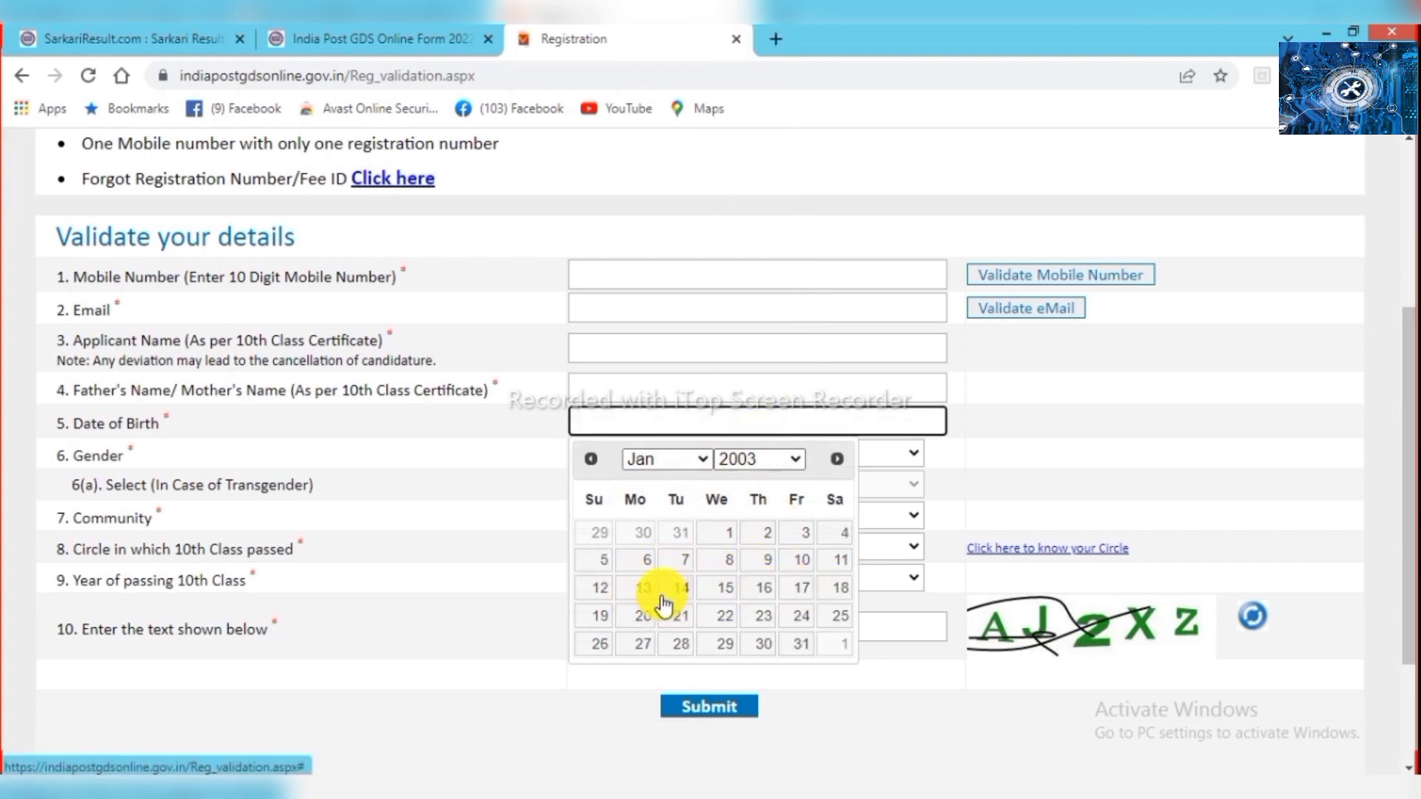
left_click(765, 592)
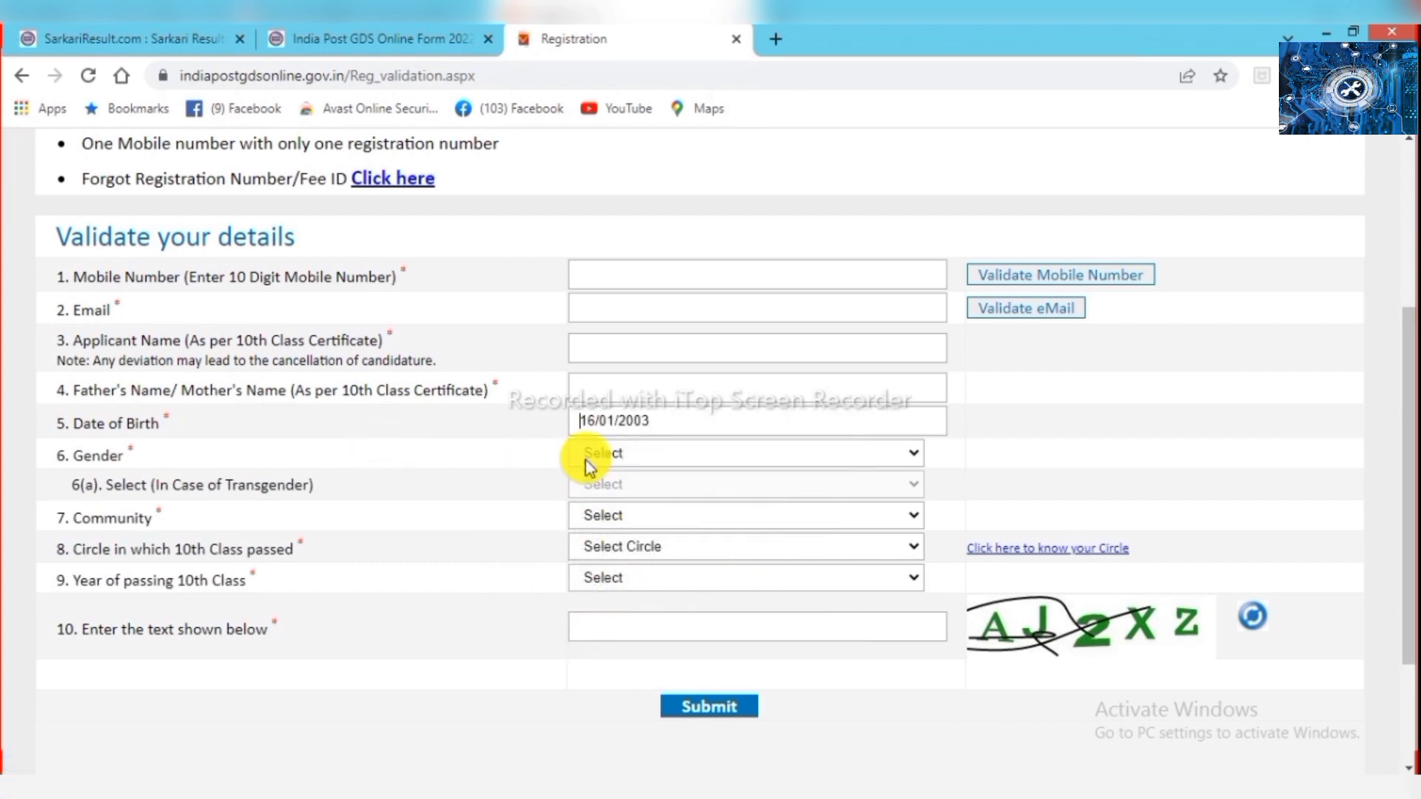
- Set the applicant's gender to Male and the community to OBC
left_click(634, 460)
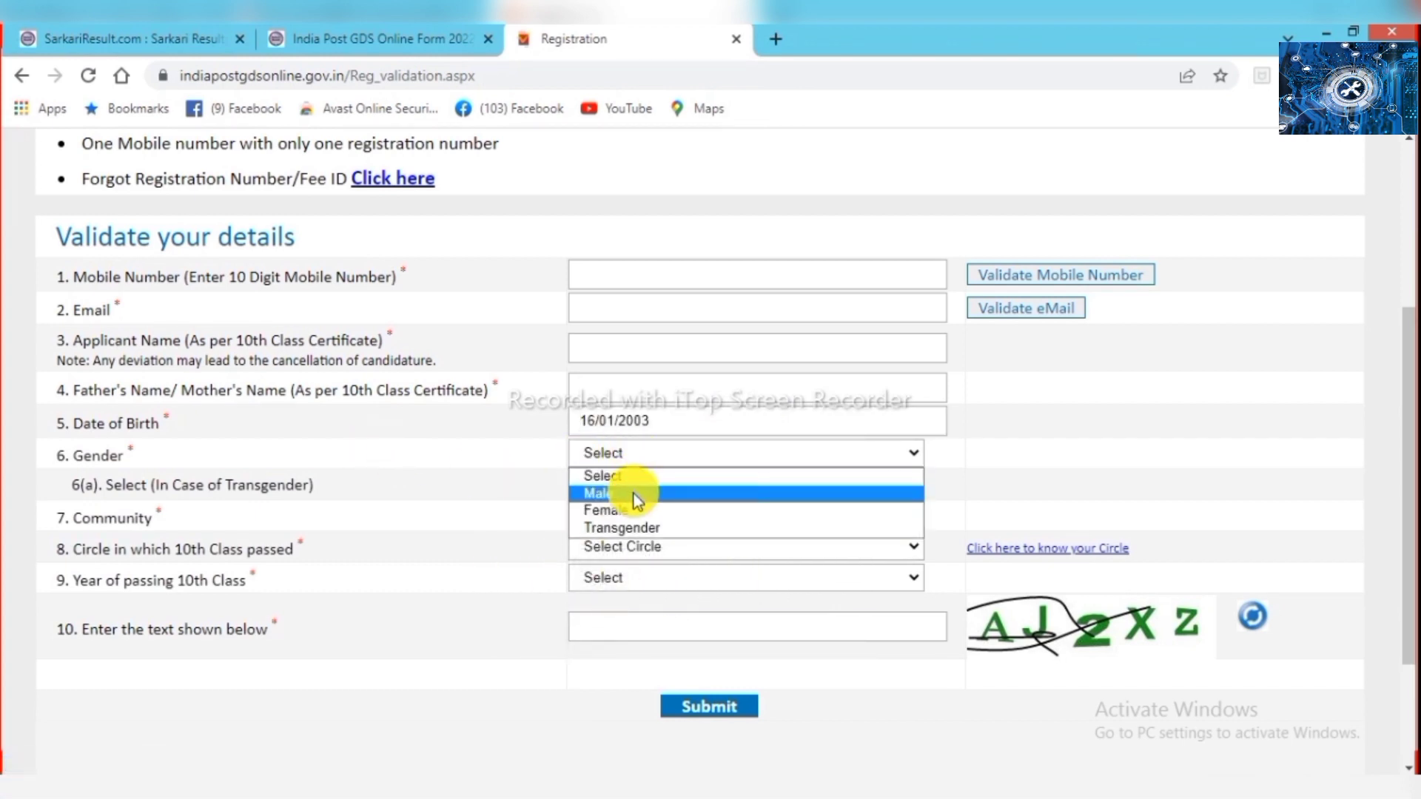
left_click(634, 494)
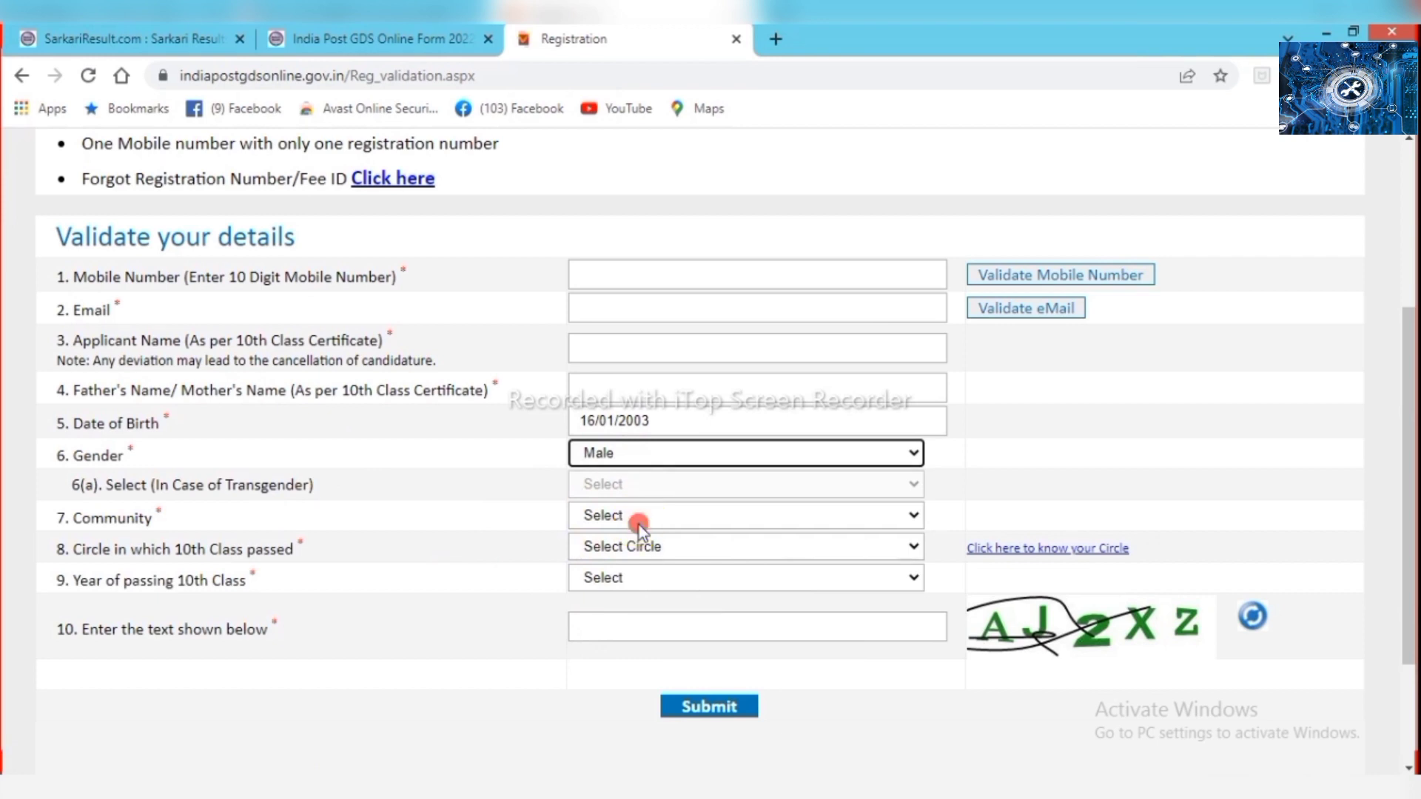
left_click(638, 525)
left_click(638, 588)
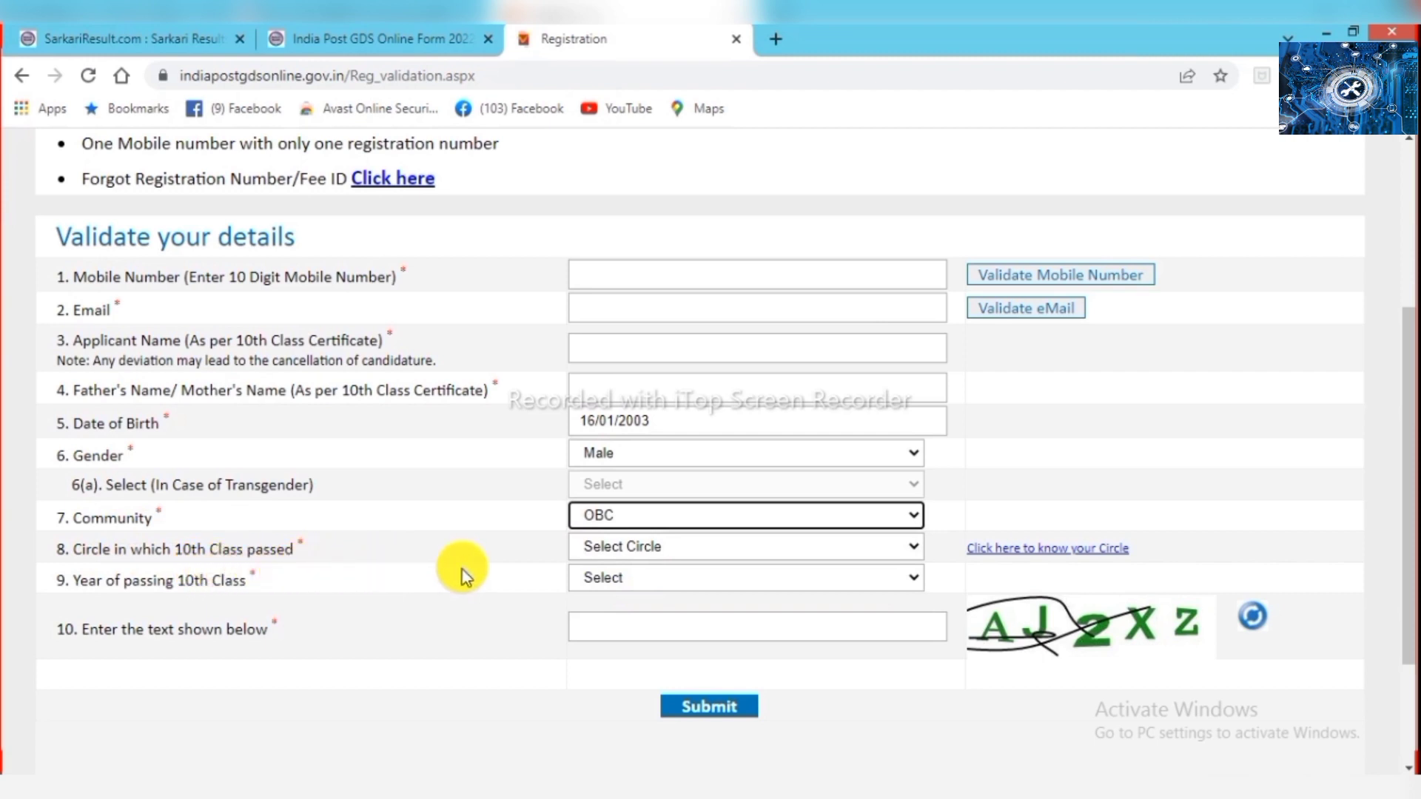
- Set the circle in which 10th class was passed to Bihar and the year of passing to 2019
left_click(628, 550)
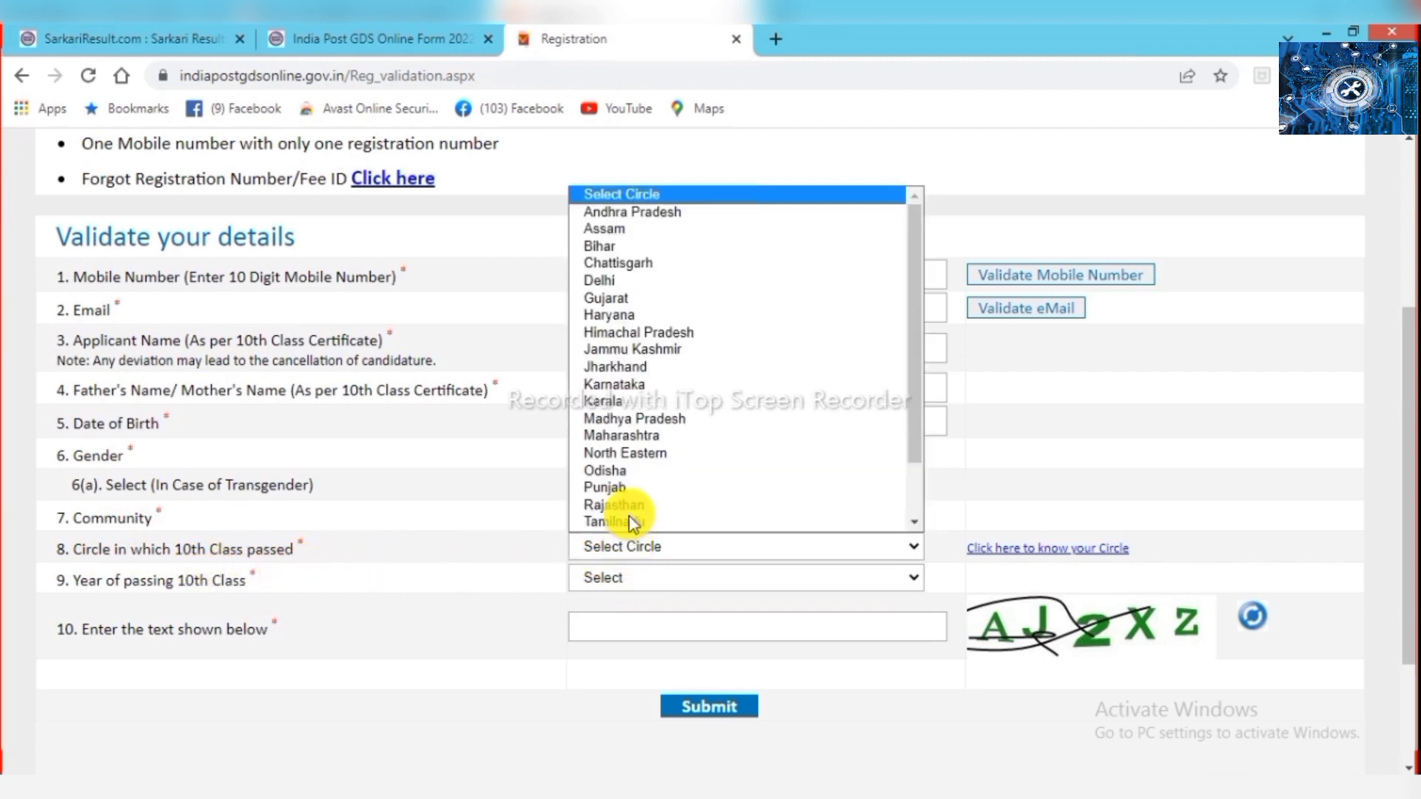
left_click(619, 246)
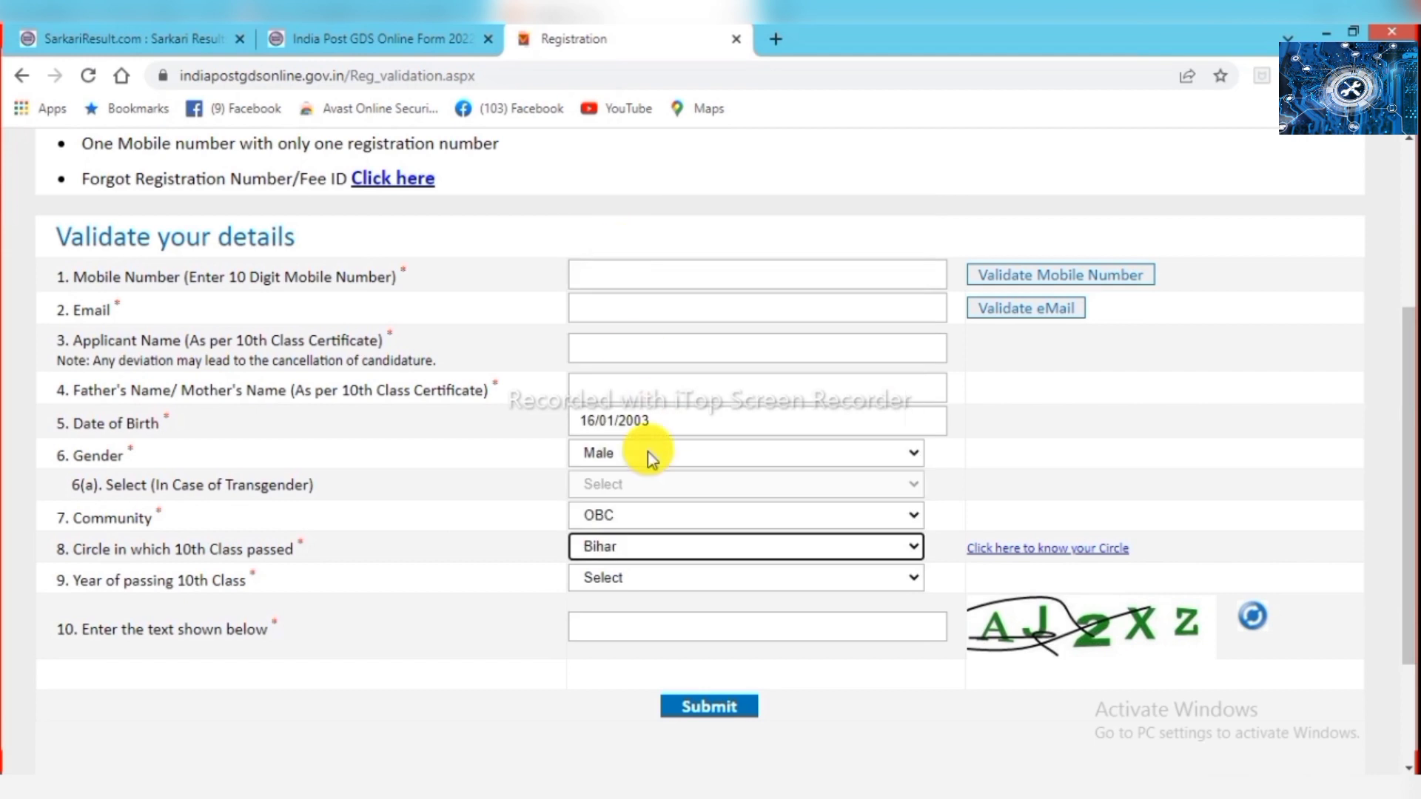
left_click(652, 581)
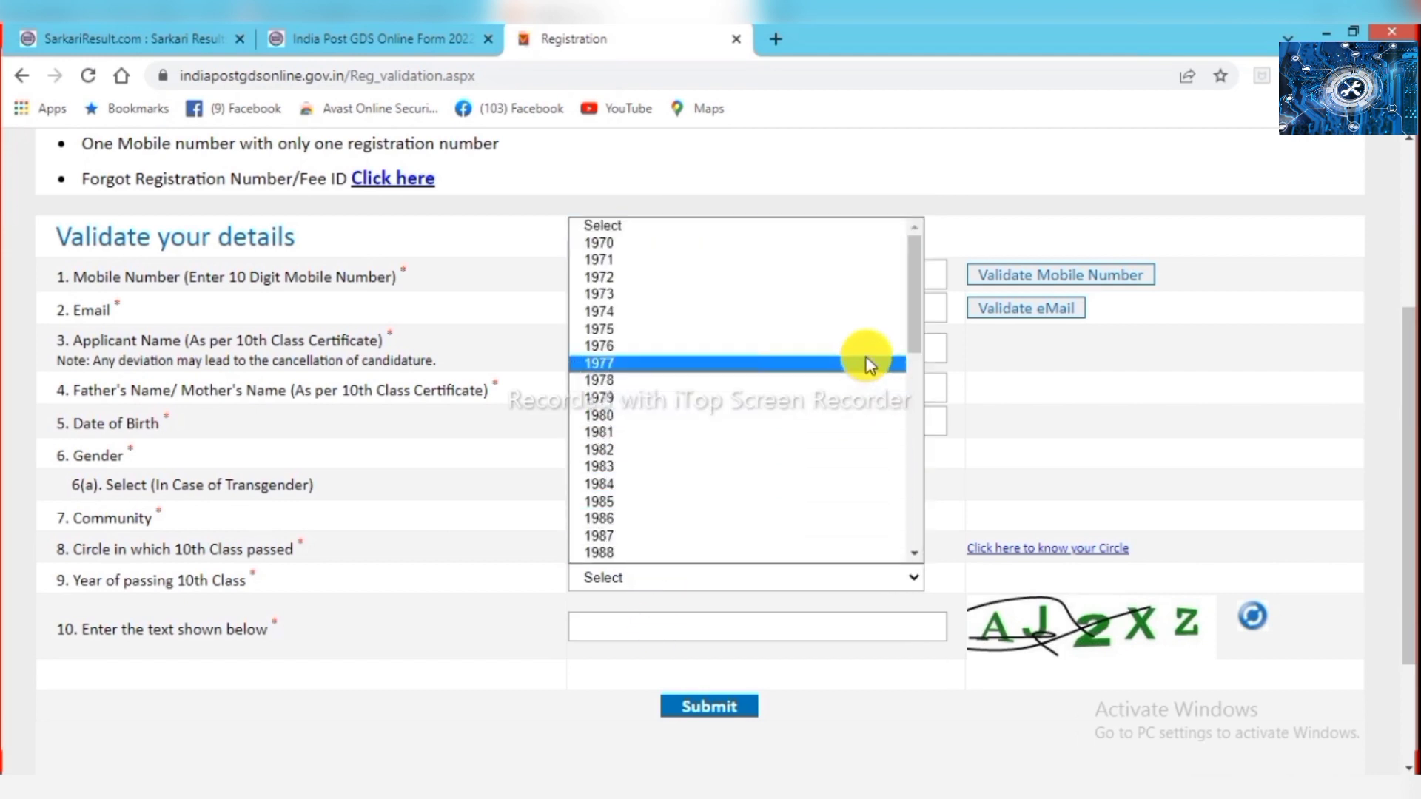
left_click_drag(913, 337, 803, 558)
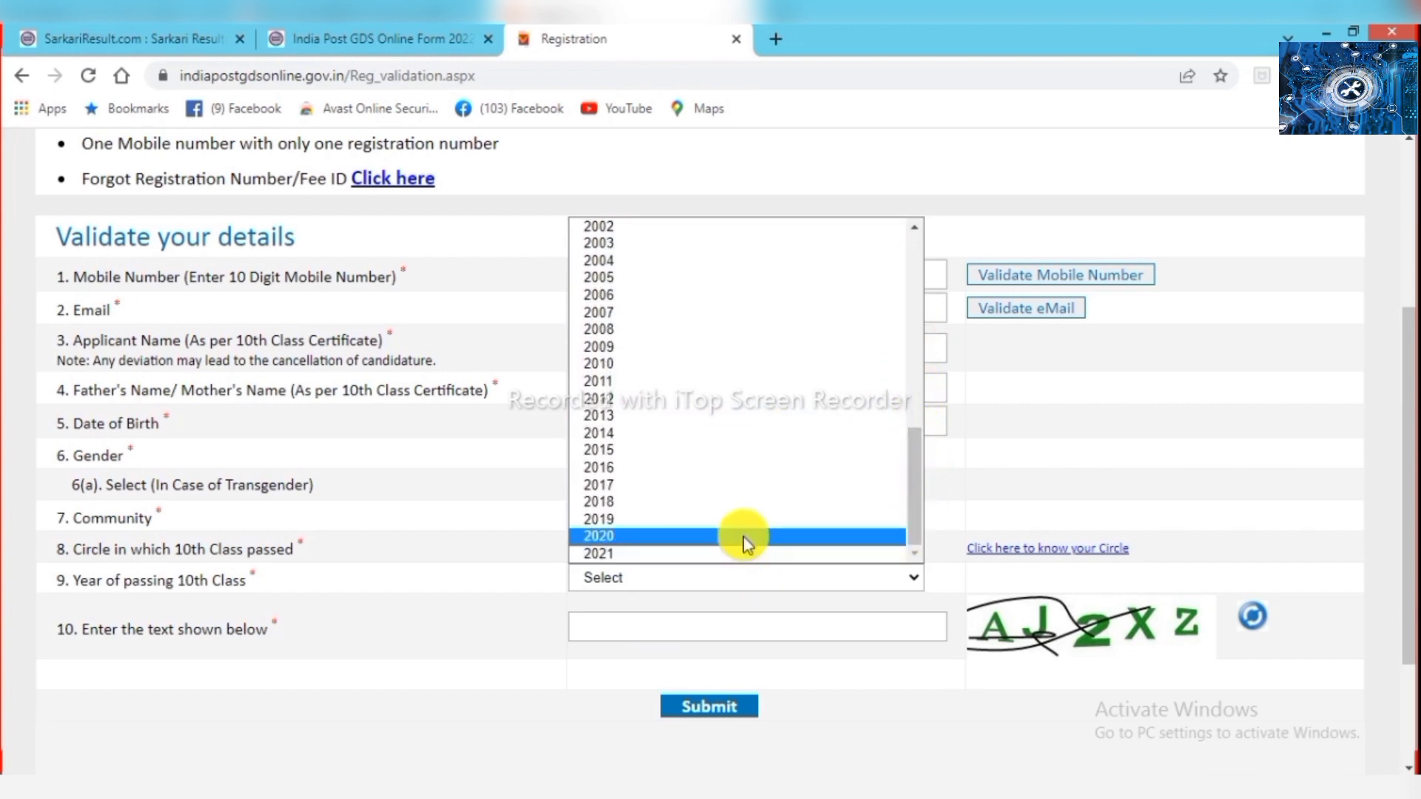
left_click(734, 518)
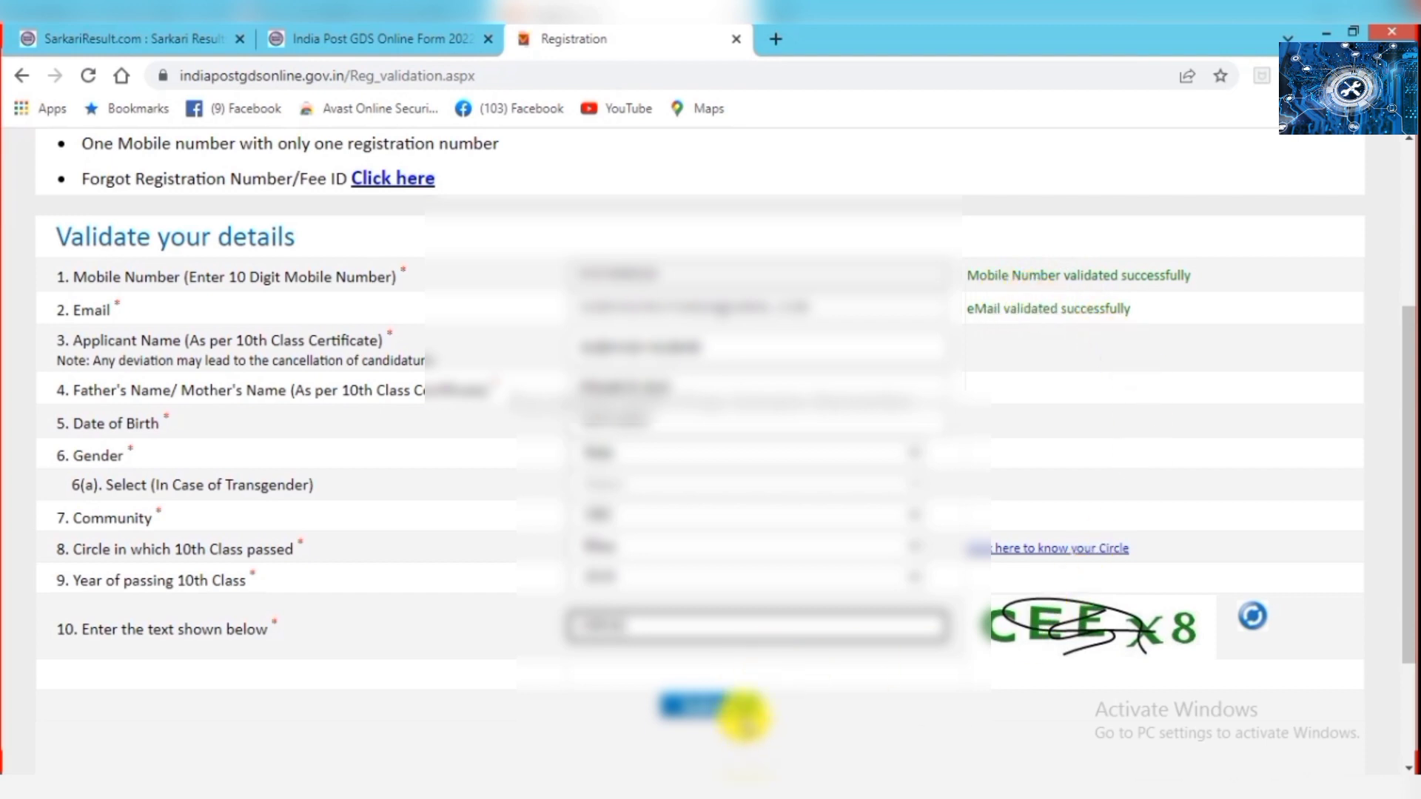
- Submit the completed validation details and continue to the next part of the registration
left_click(738, 705)
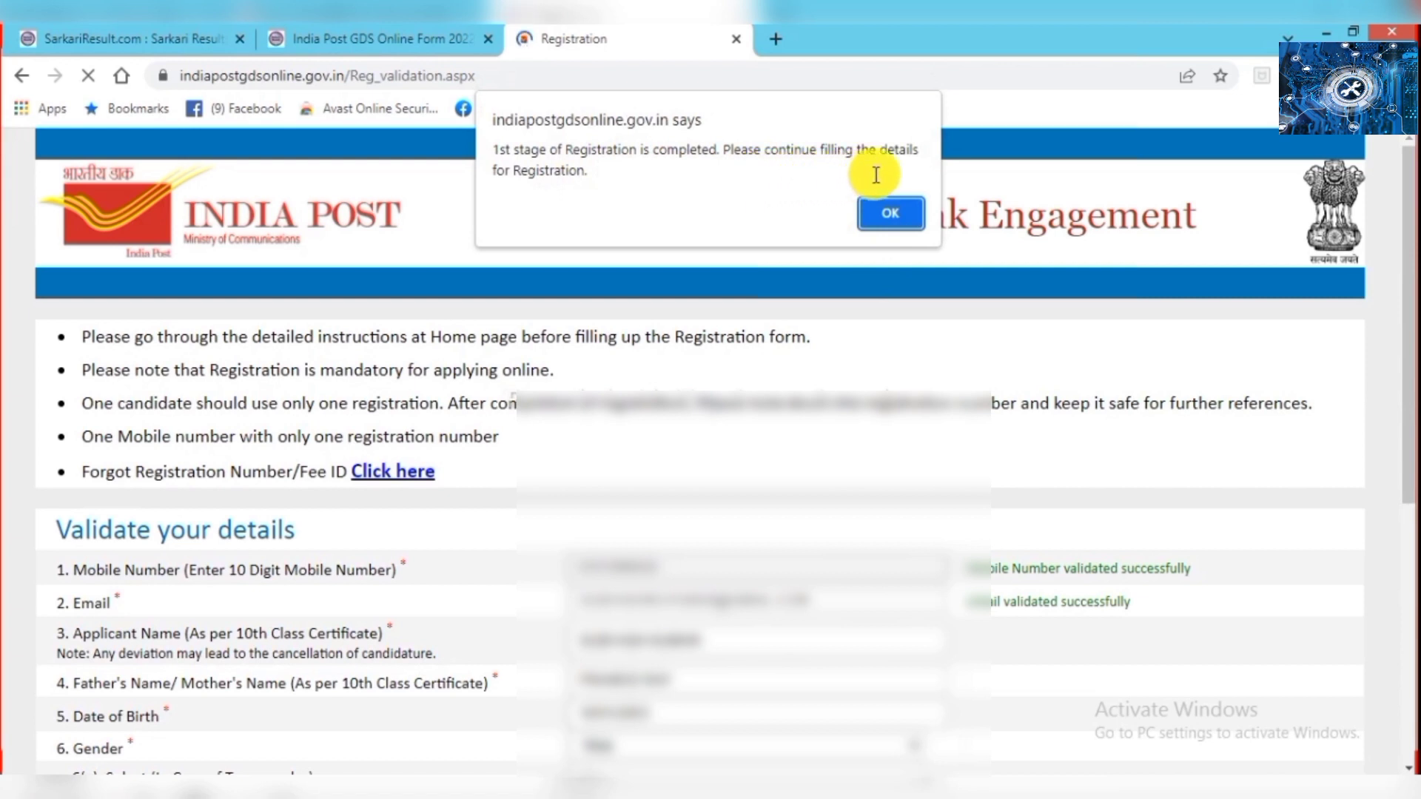
left_click(903, 218)
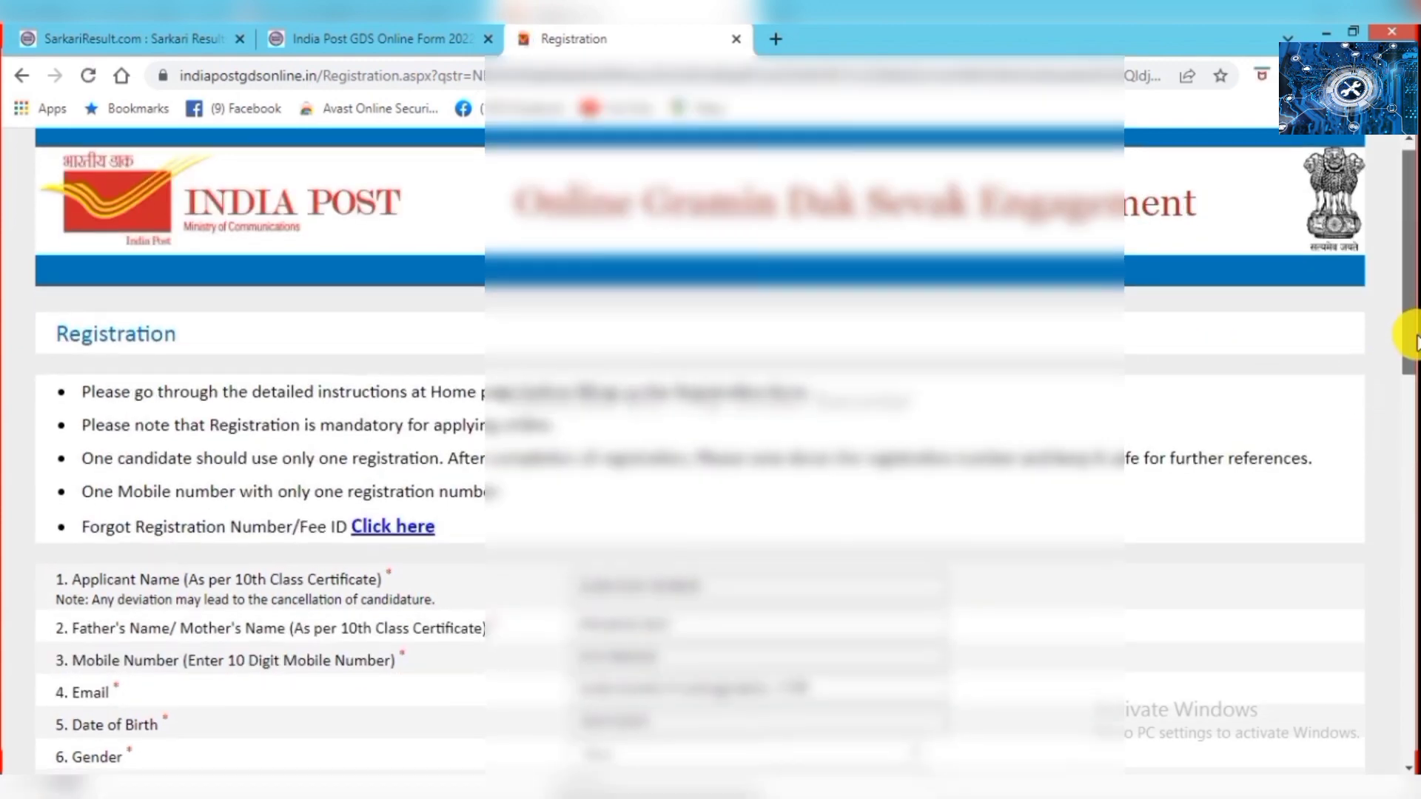
- Try Yes for the Person with Disability question, and settle on No as the answer
scroll(1409, 429, "down", 5)
left_click_drag(1414, 473, 1406, 566)
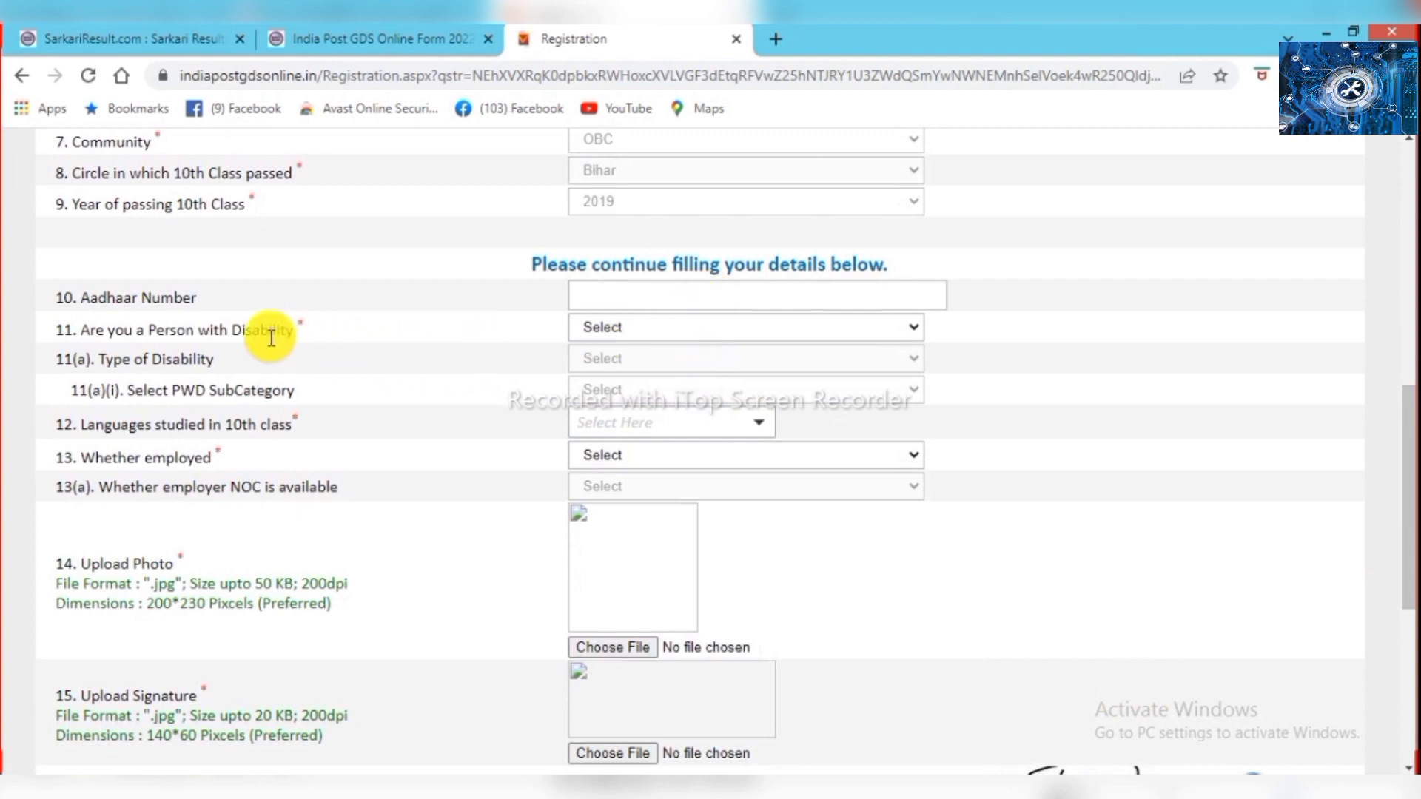
left_click(700, 327)
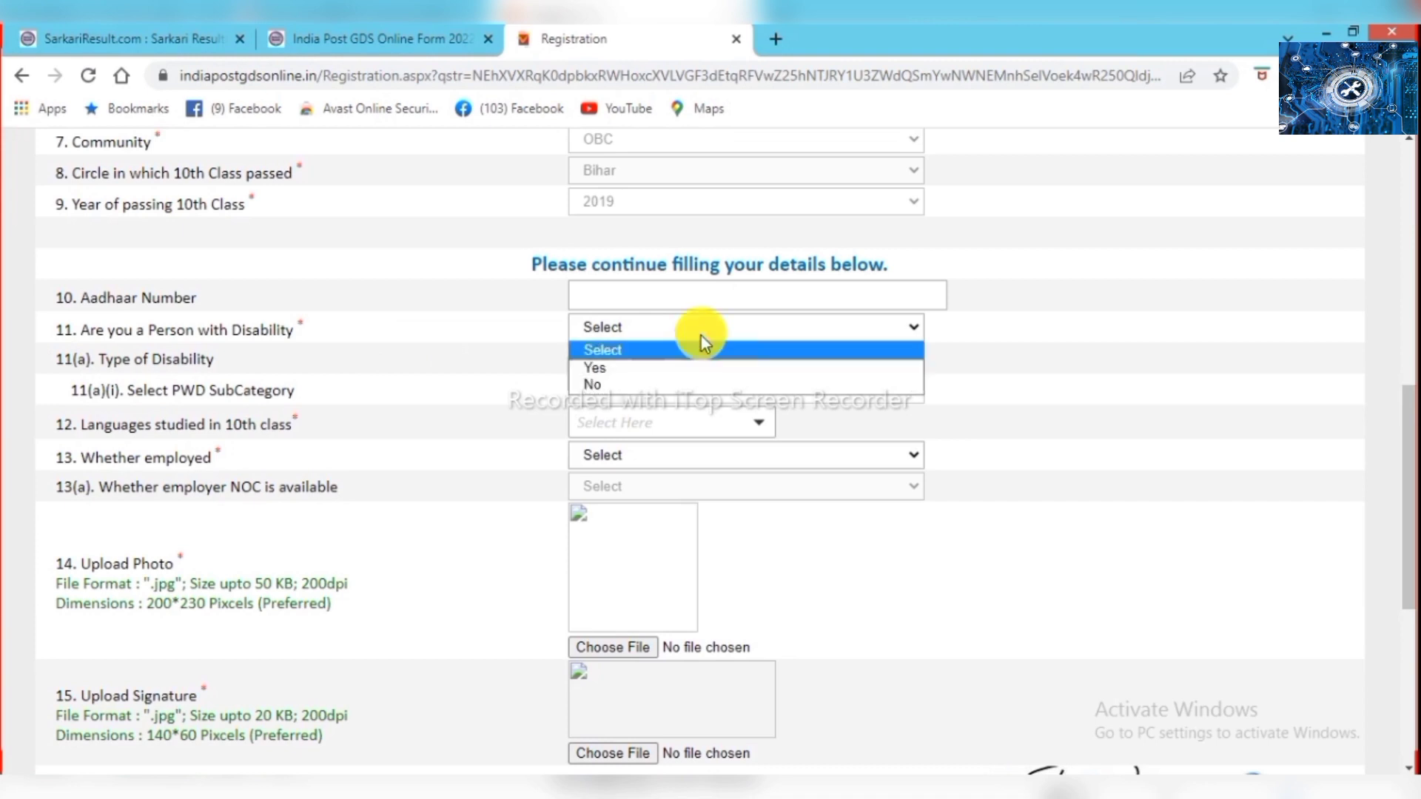
left_click(682, 362)
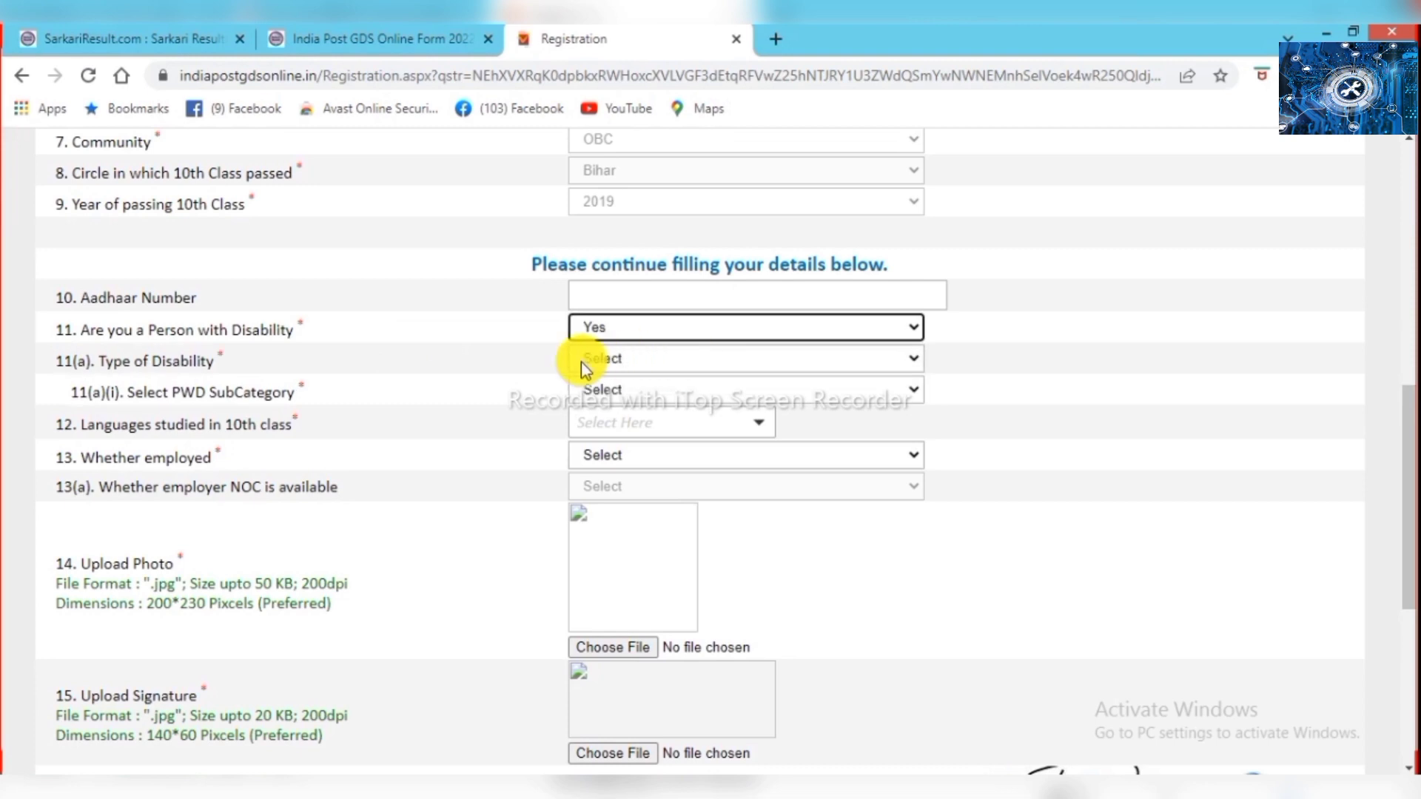
left_click(636, 330)
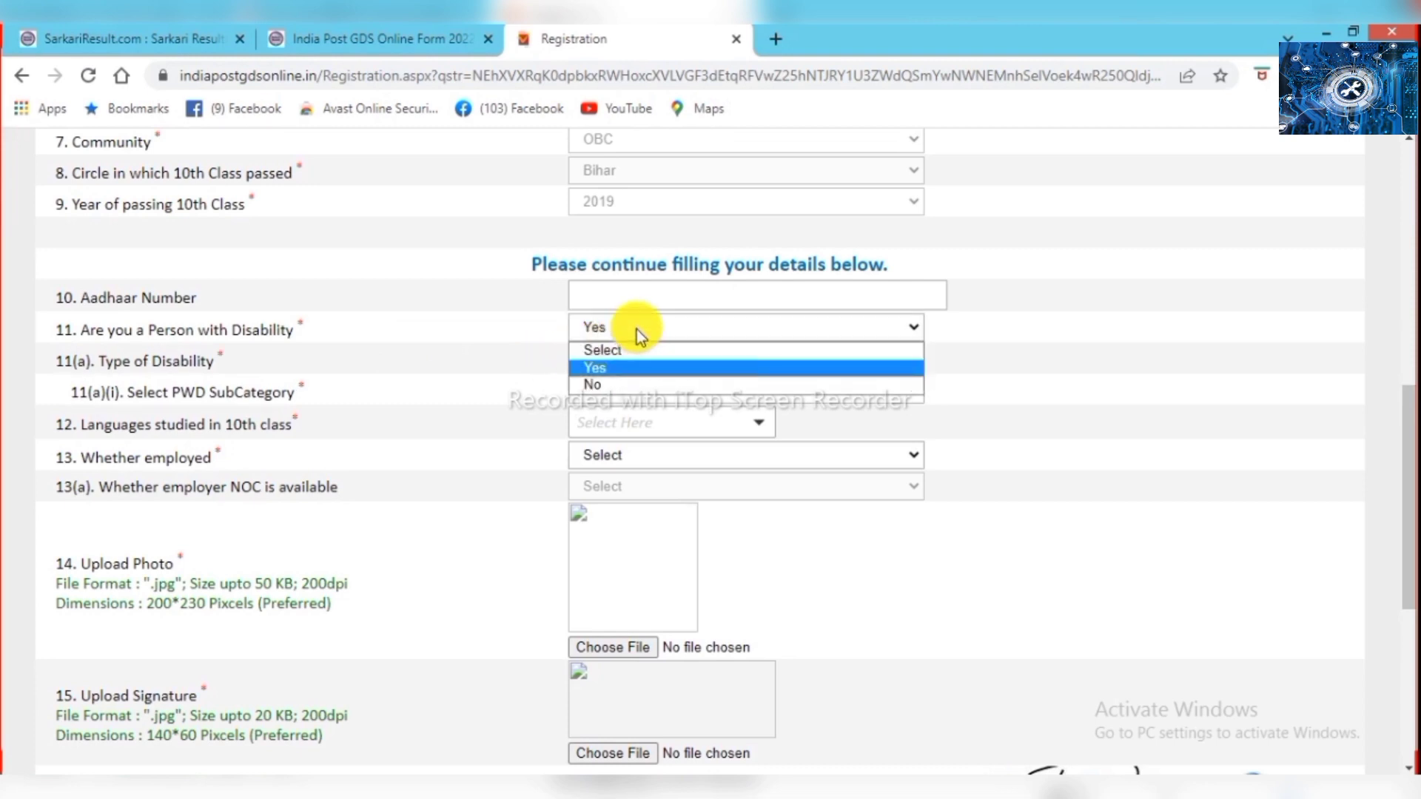
left_click(641, 384)
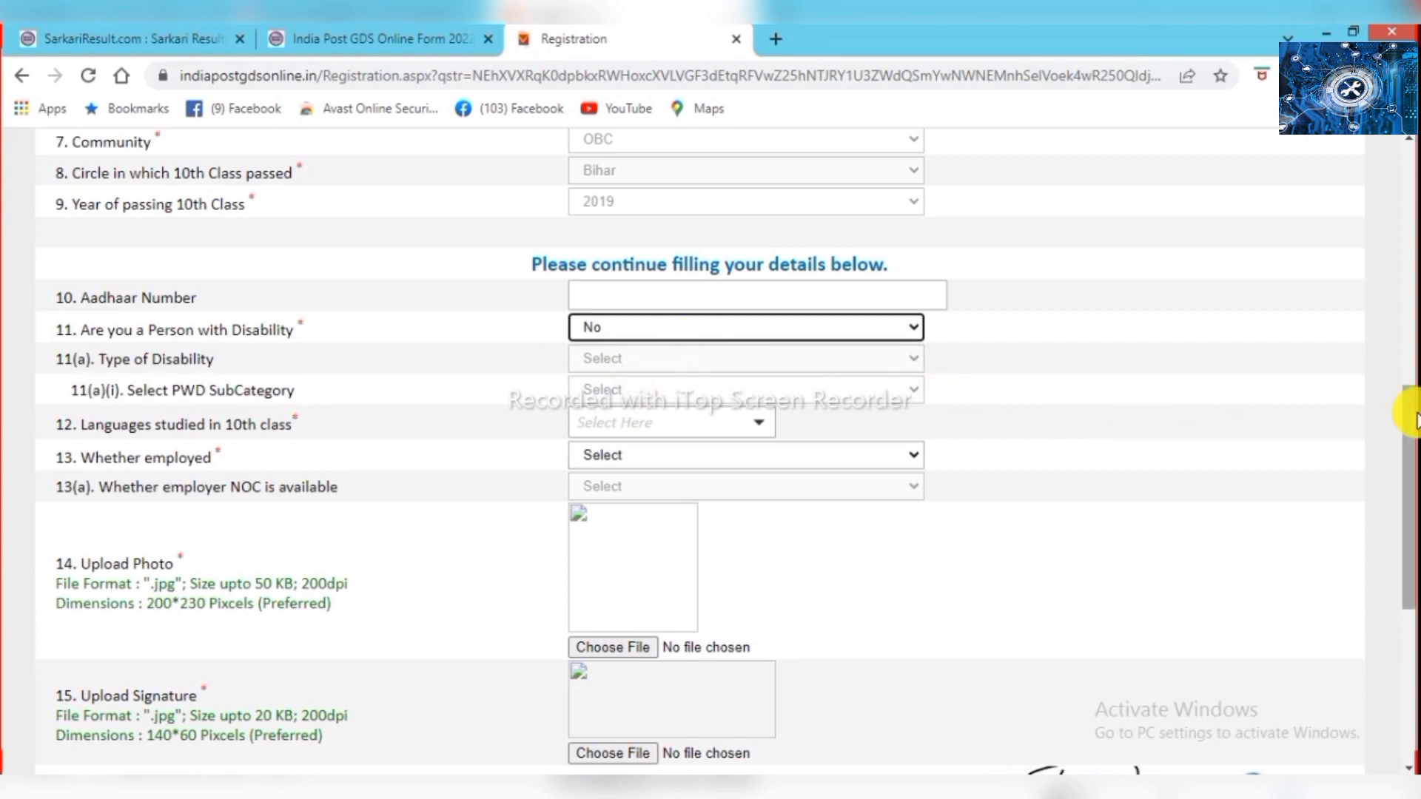
- Examine the choices for languages studied in 10th class and employment status, and the photo and signature upload requirements
left_click_drag(1415, 421, 1415, 453)
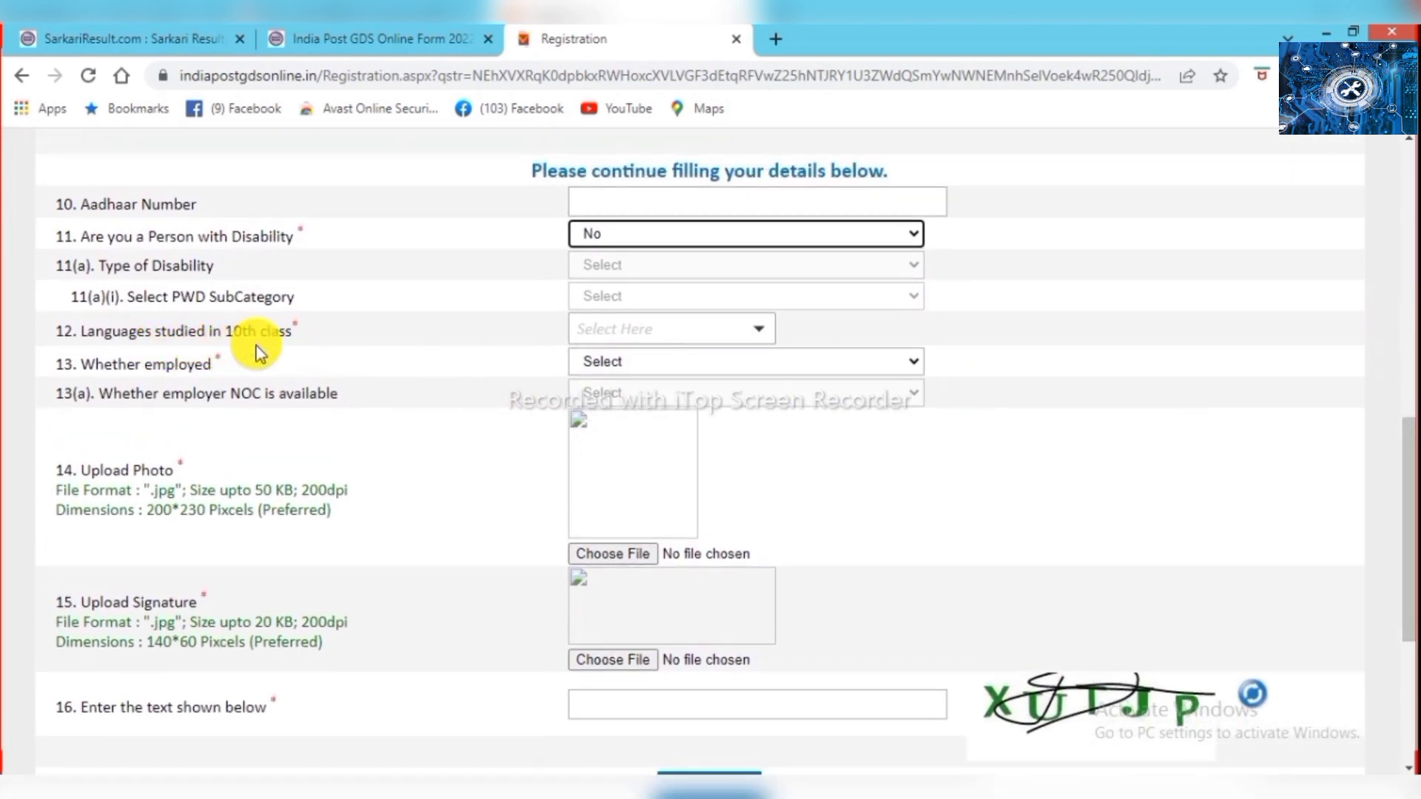
left_click(667, 330)
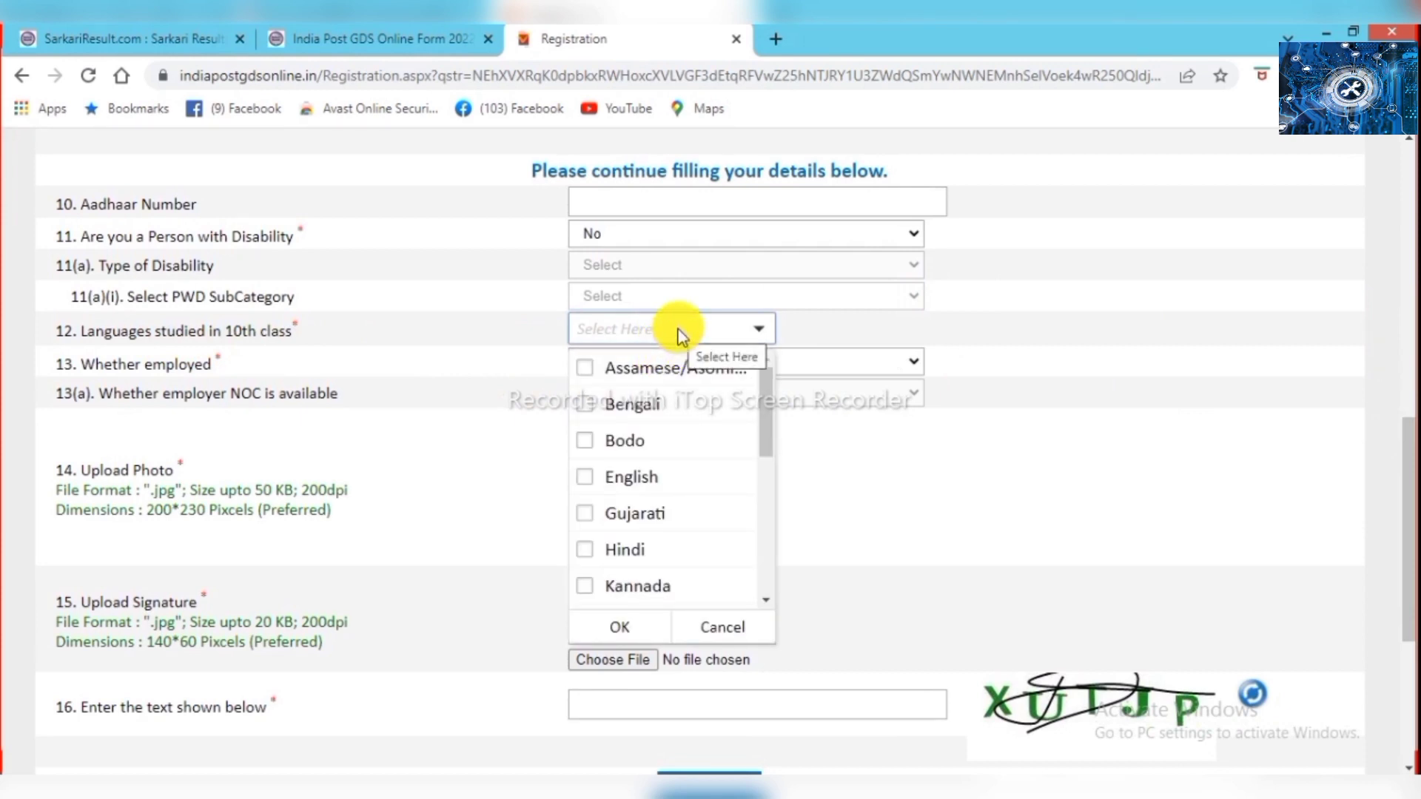
left_click(678, 333)
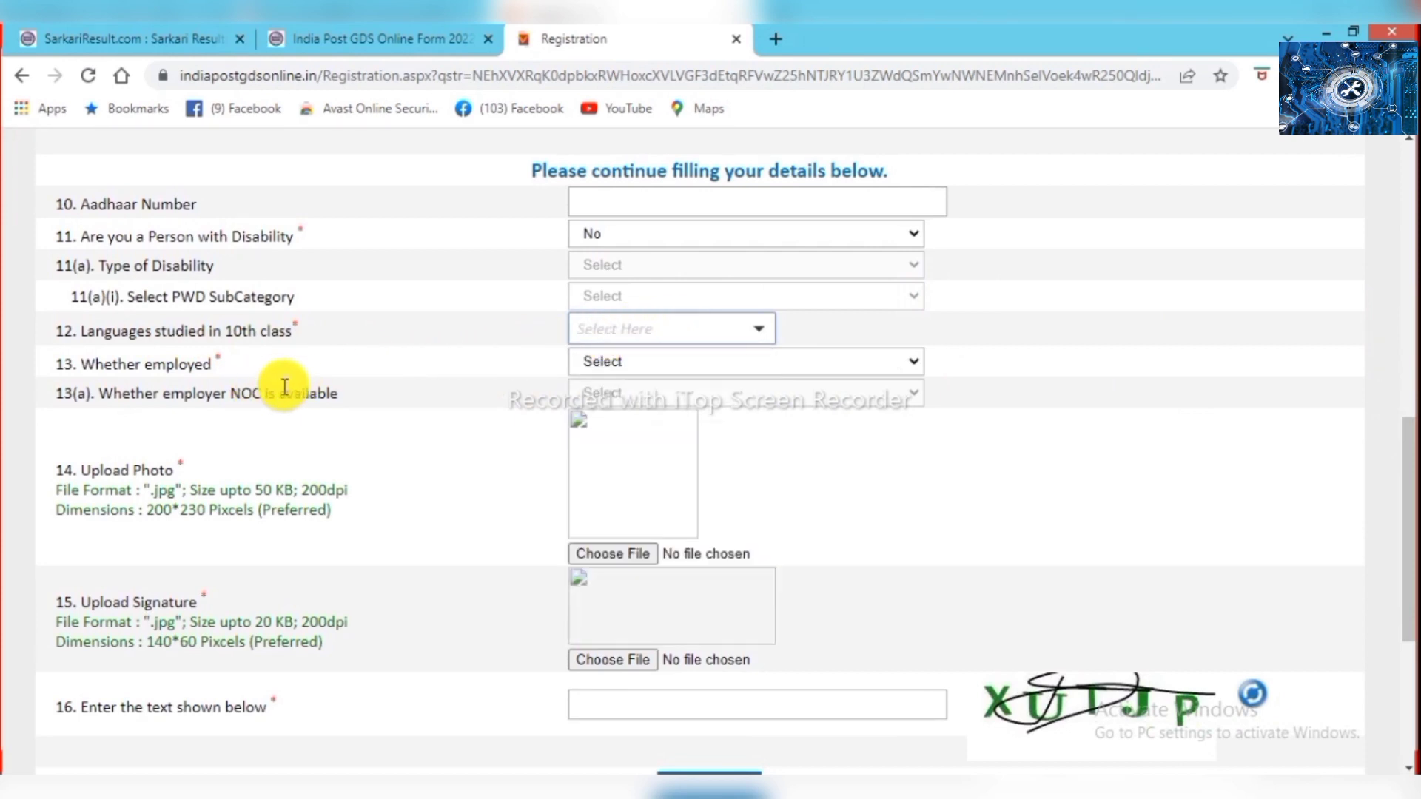
left_click(616, 363)
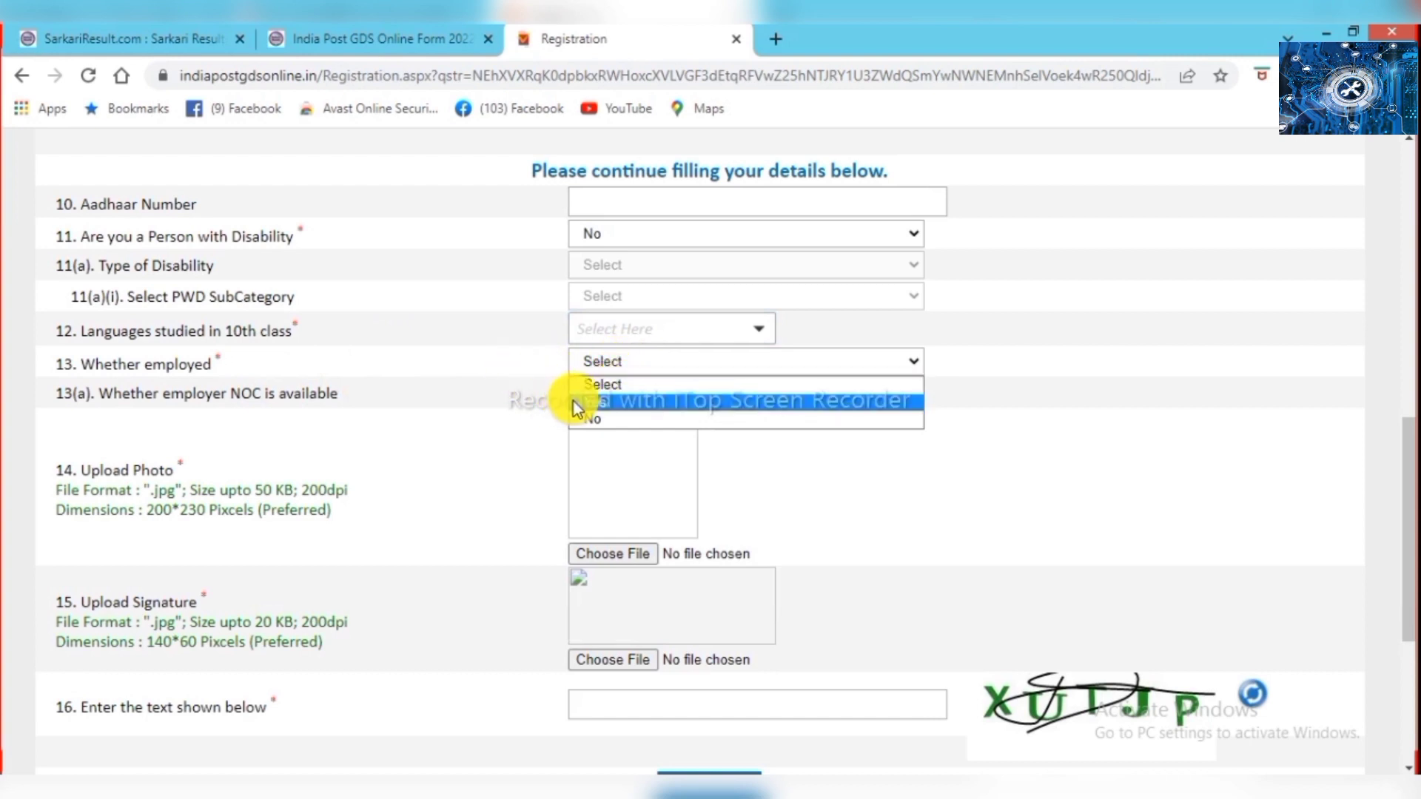
left_click(500, 402)
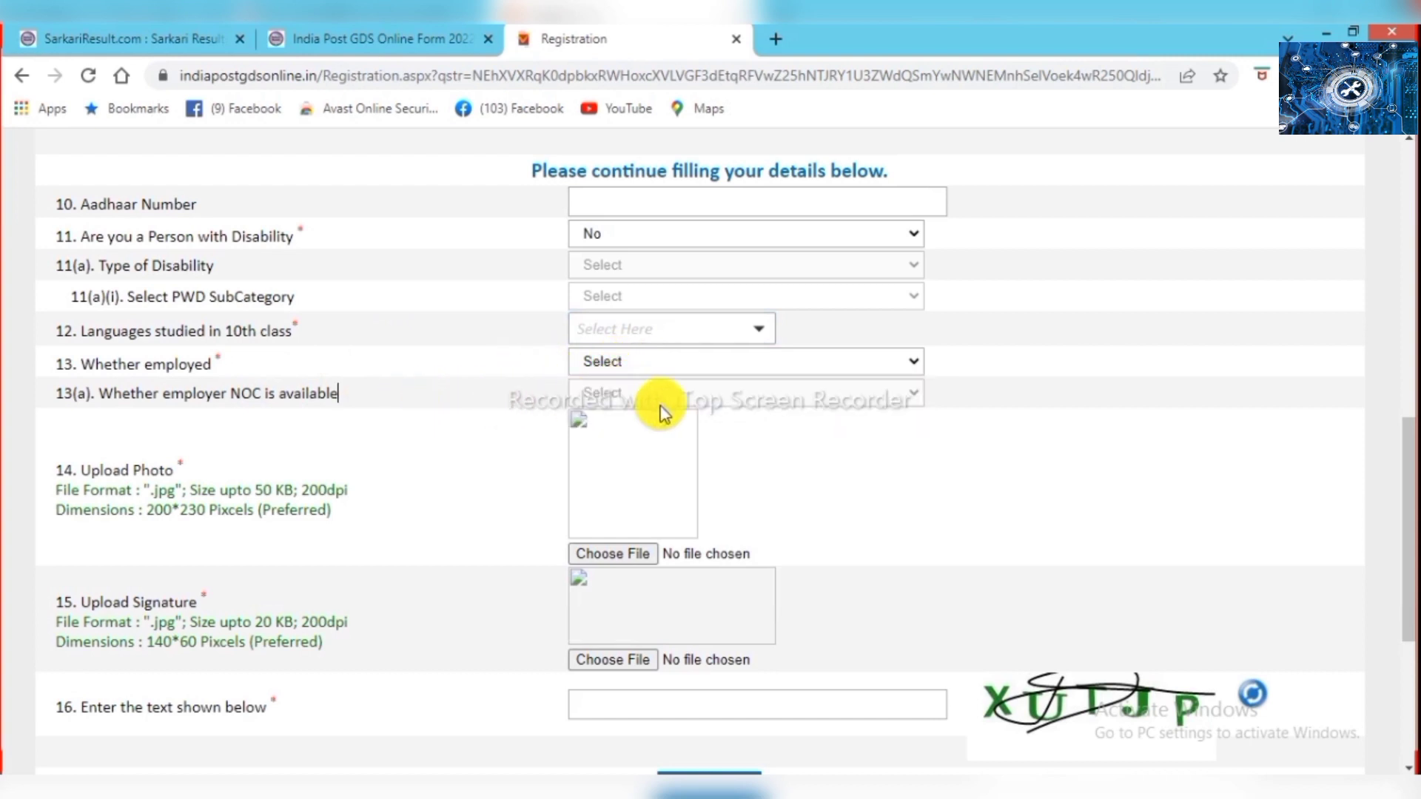
left_click_drag(1404, 476, 1415, 518)
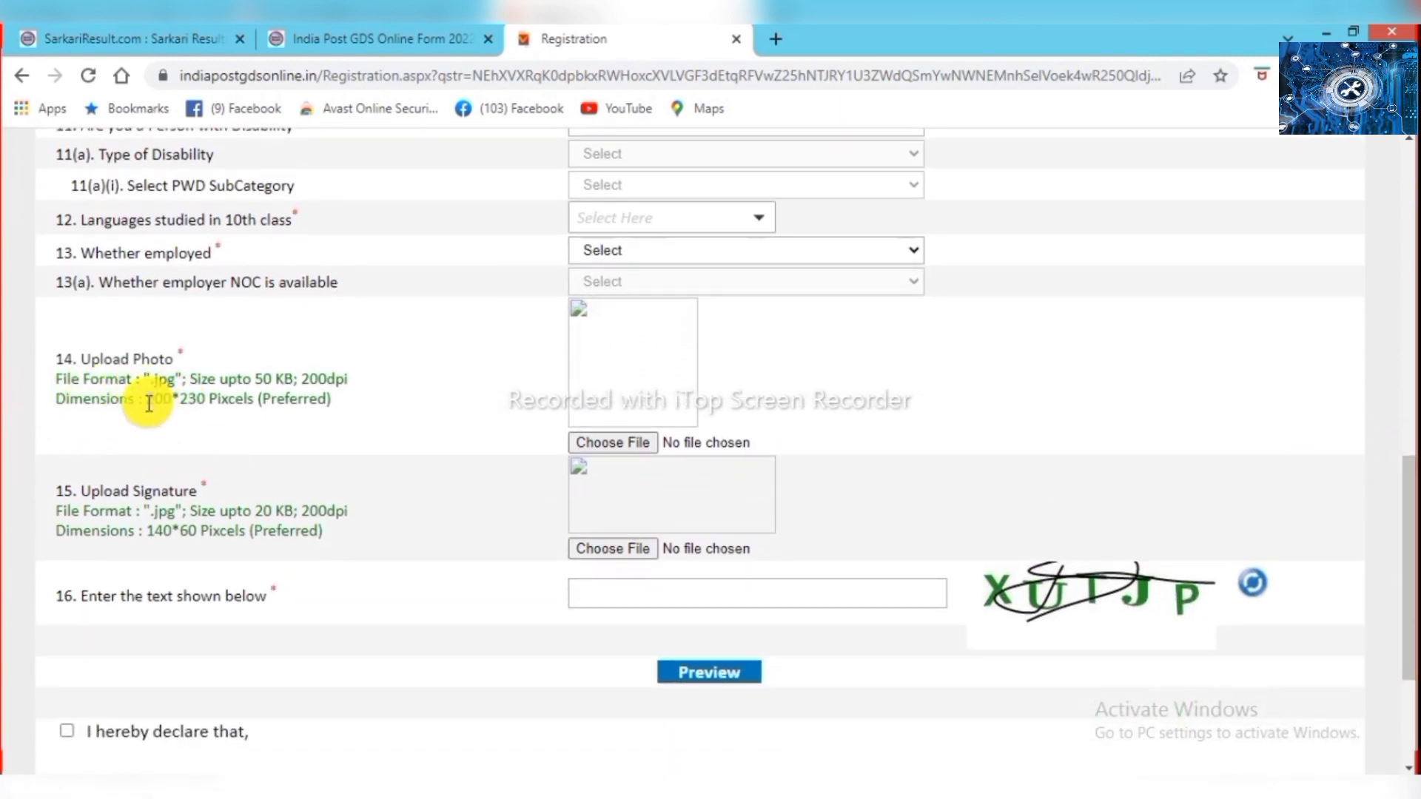
- Examine the preferred pixel dimensions for the photo and signature uploads, and look back over the registration form
left_click_drag(149, 403, 349, 406)
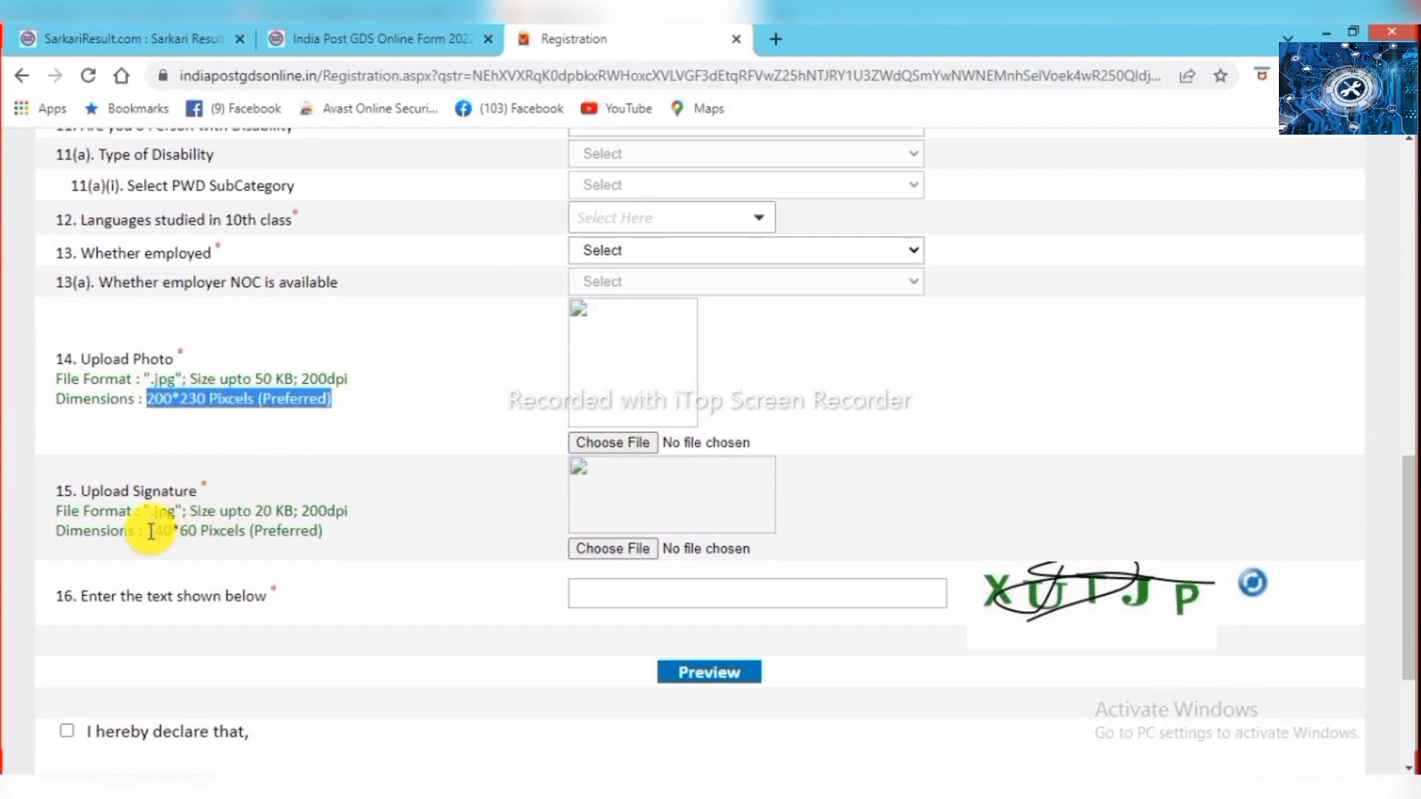
left_click_drag(151, 531, 323, 532)
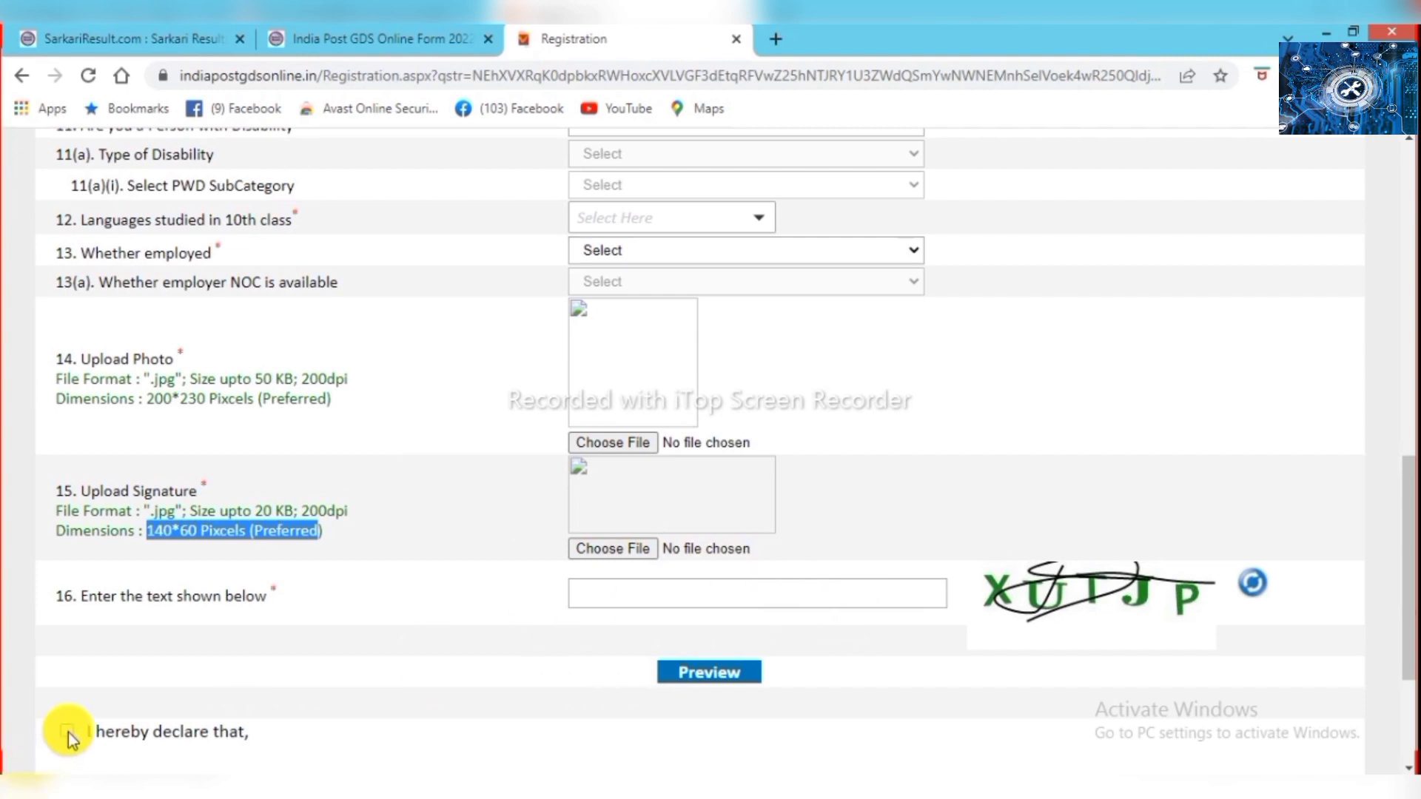
left_click_drag(1411, 491, 1408, 270)
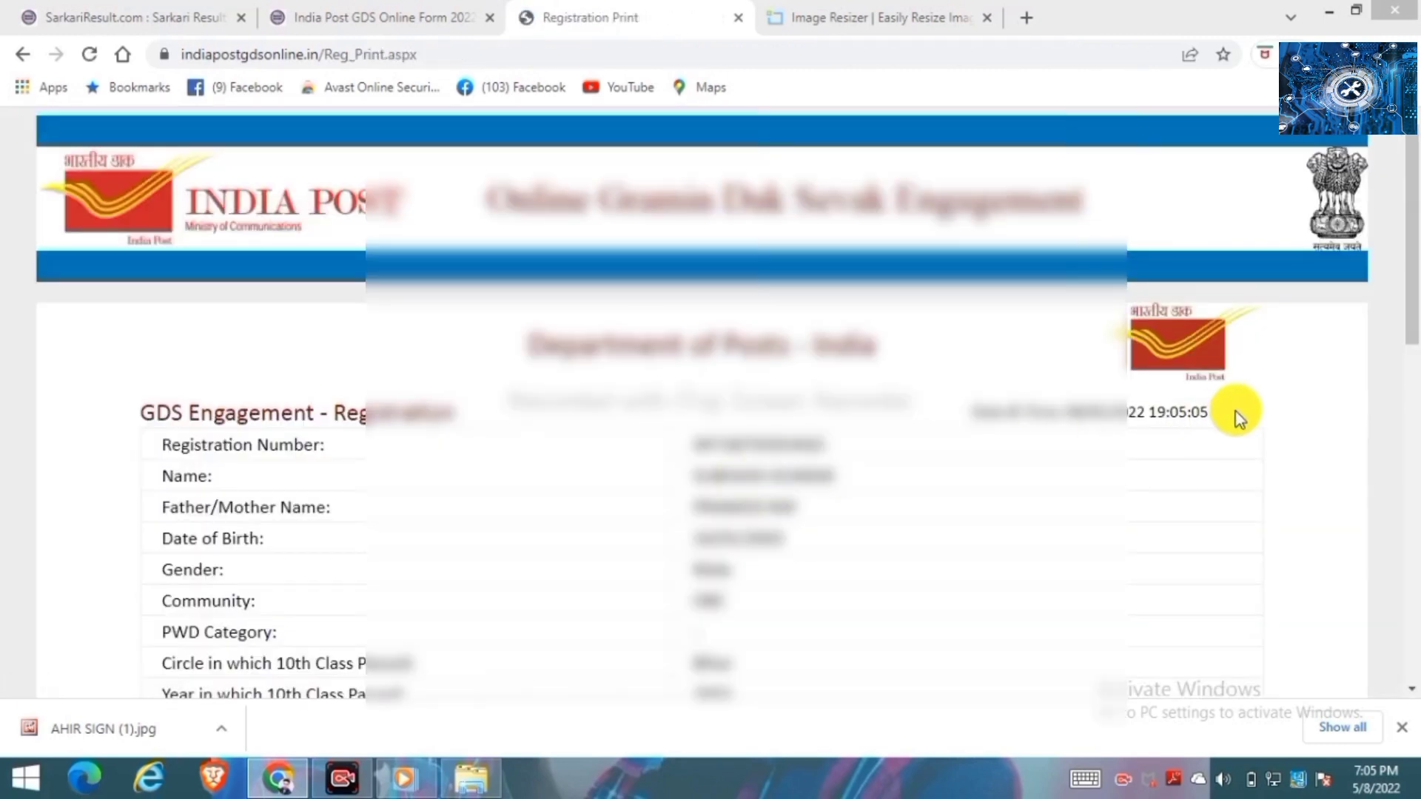
- Print the completed registration page to a PDF and save it in the Downloads folder under the suggested file name
left_click_drag(1408, 306, 1410, 622)
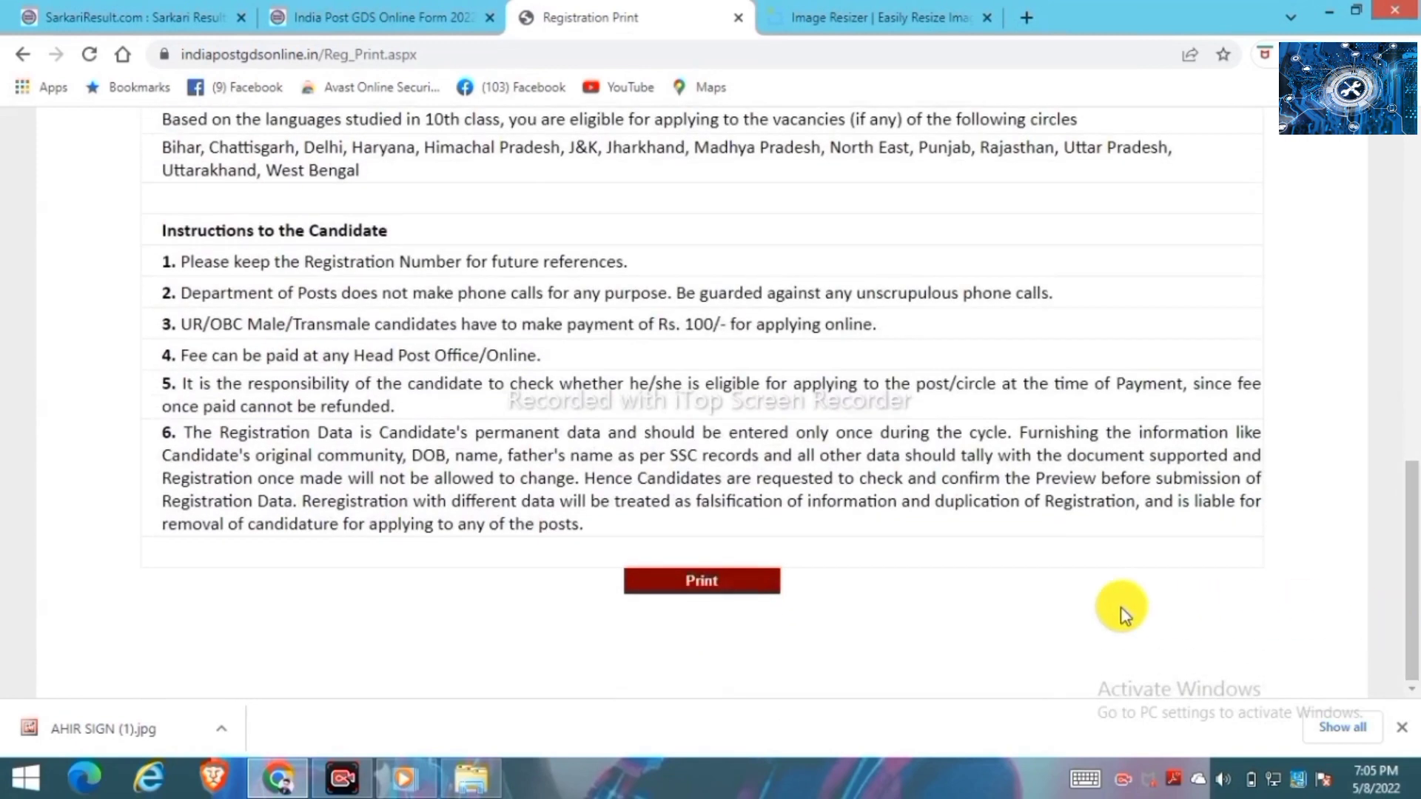
left_click(739, 585)
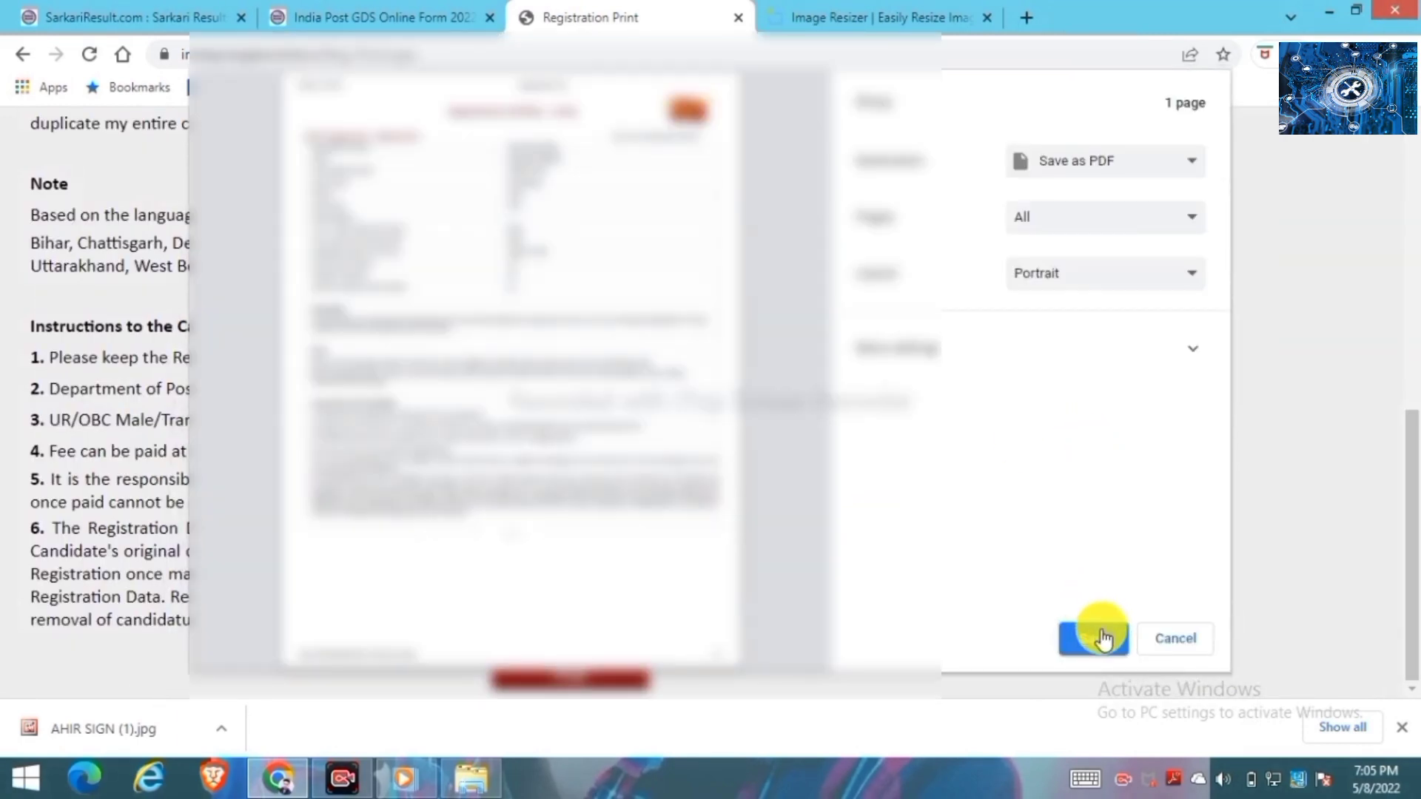
left_click(1100, 637)
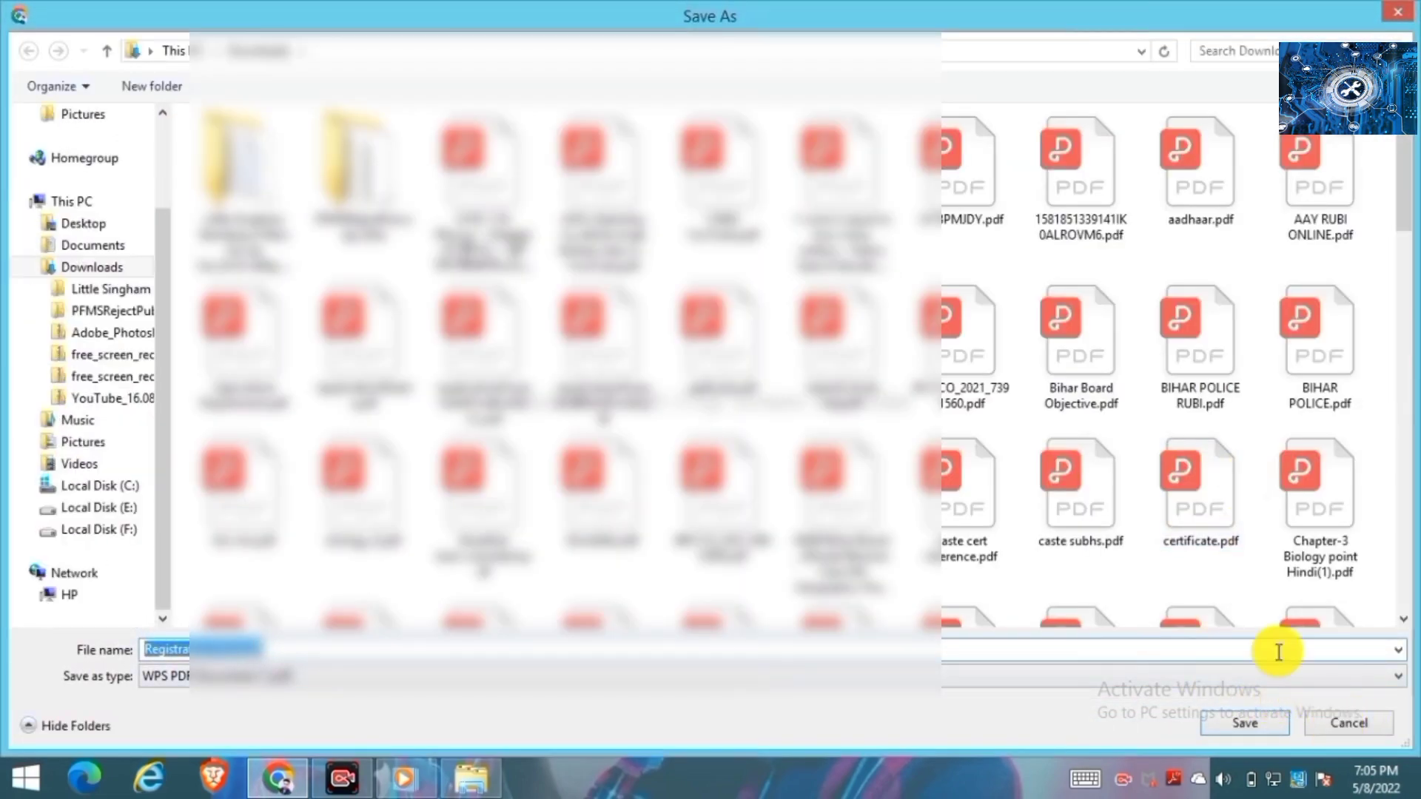
key("Return")
left_click_drag(1400, 508, 1411, 188)
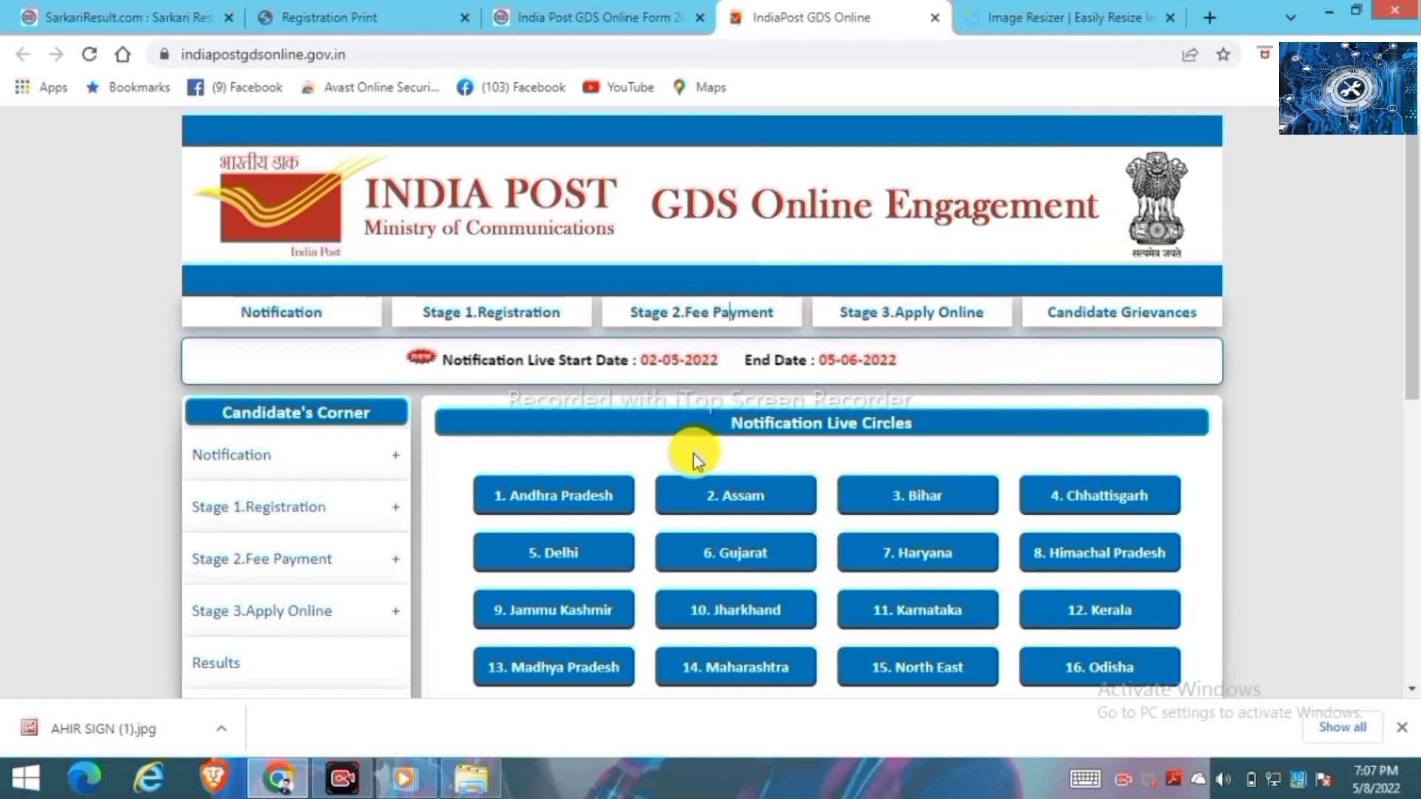
- Open the online fee payment page for Stage 2 and accept the non-refundable fee notice
mouse_move(729, 317)
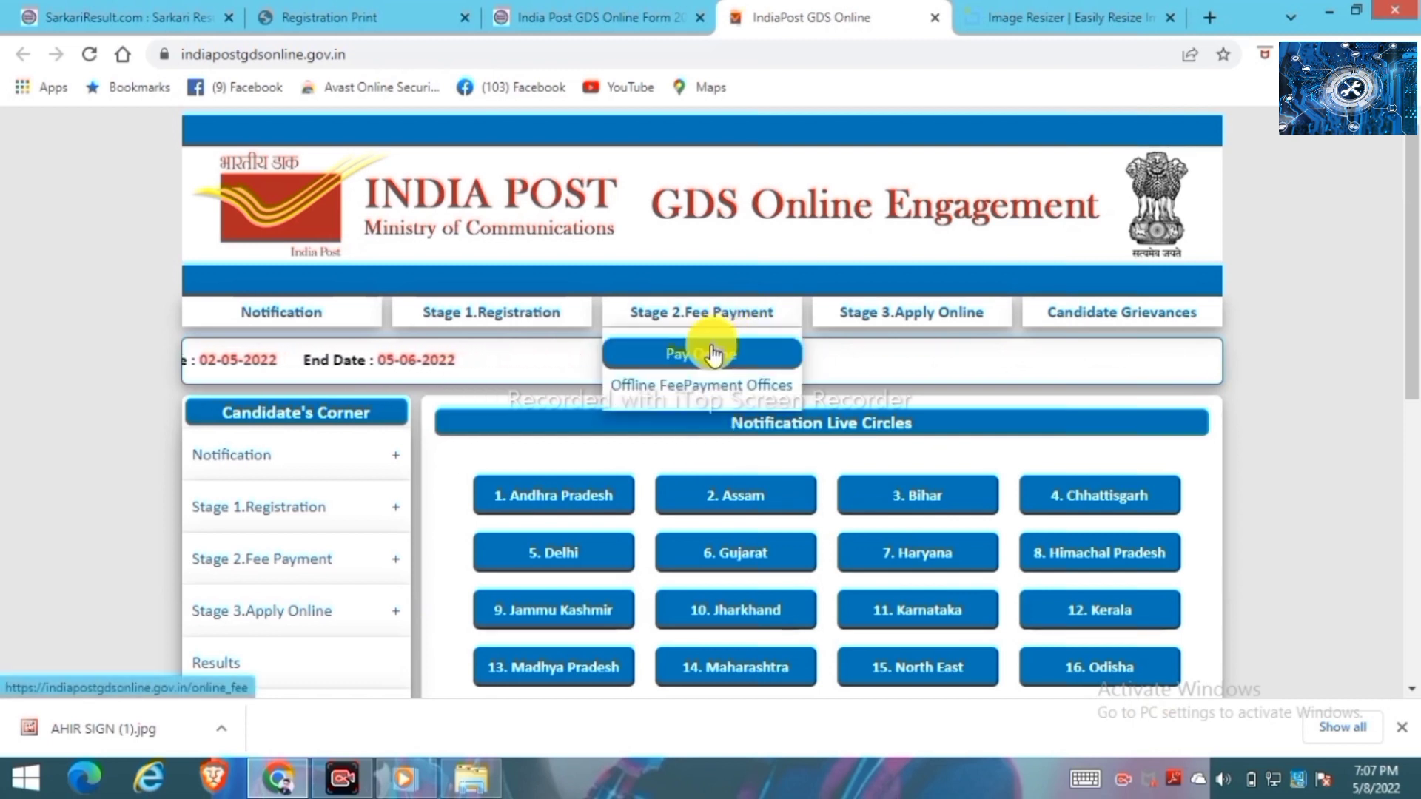
left_click(712, 356)
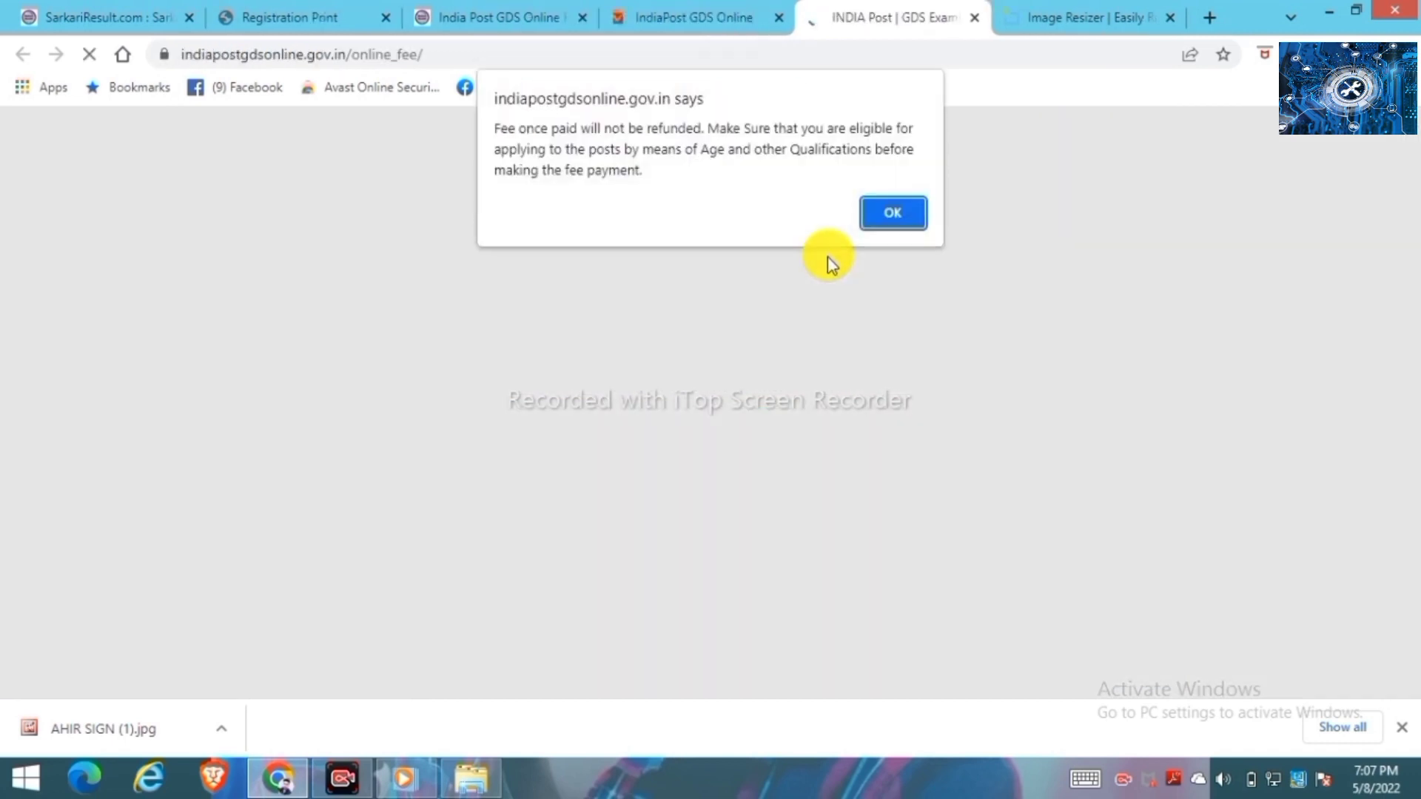
left_click(904, 214)
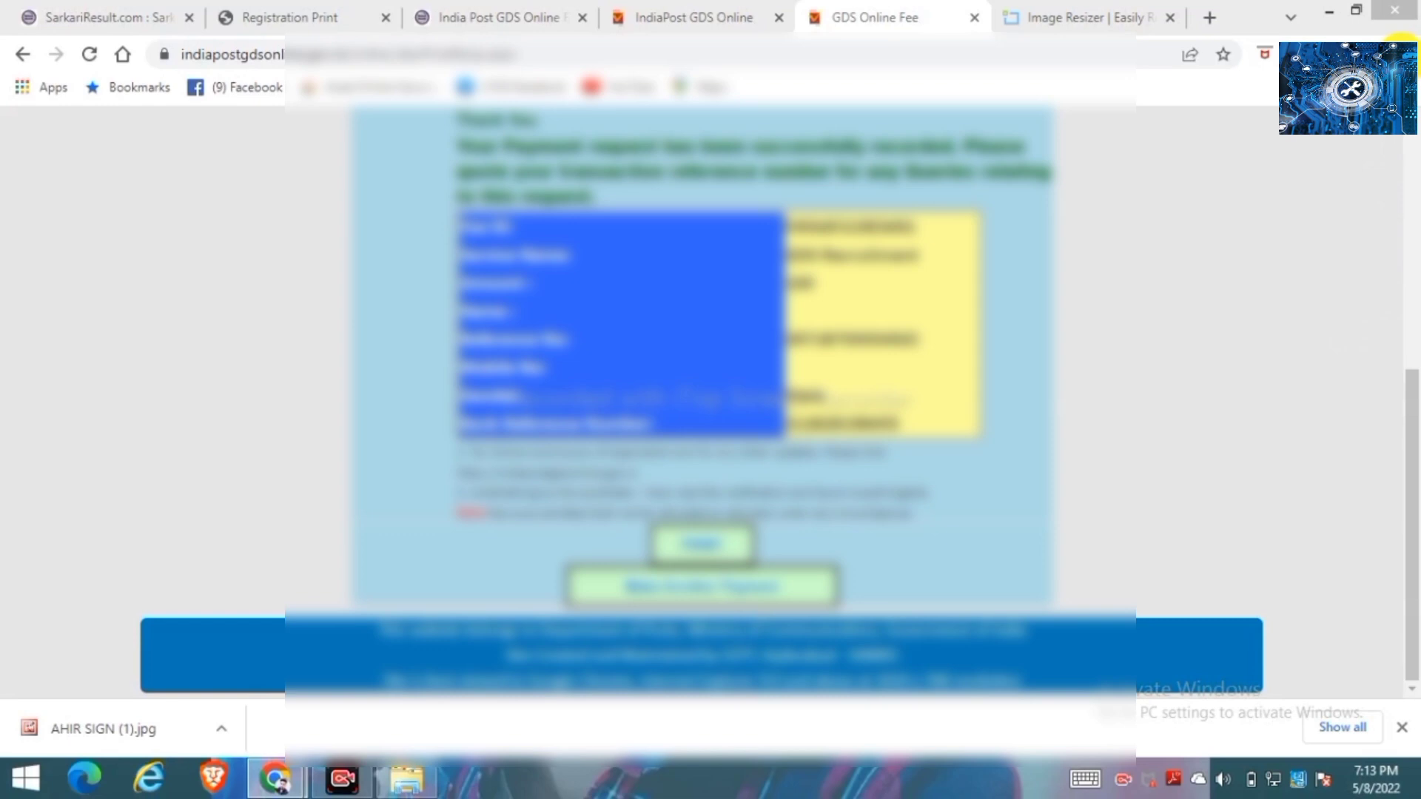
- Print the fee payment confirmation page to save a copy of the receipt
left_click(1402, 53)
left_click(1253, 281)
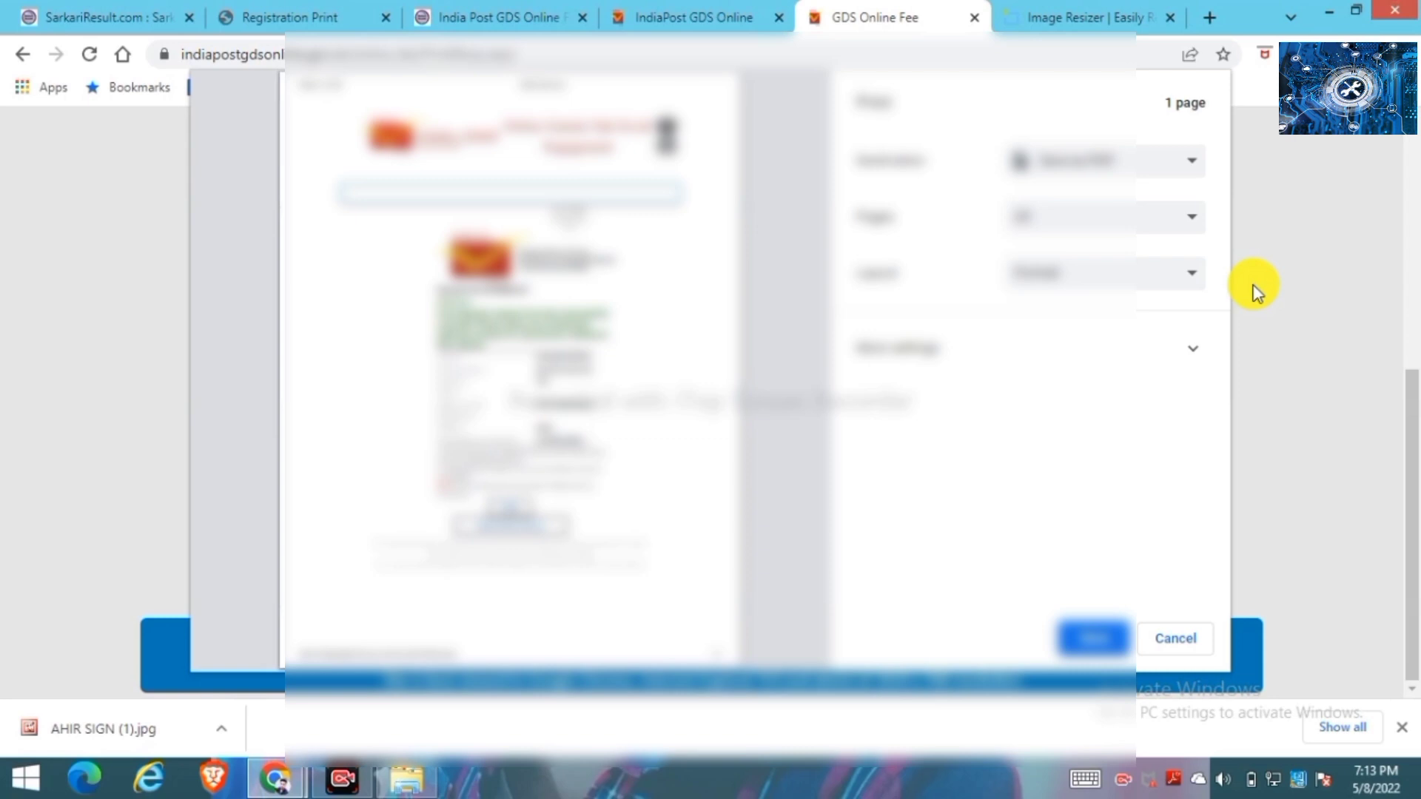
key("Return")
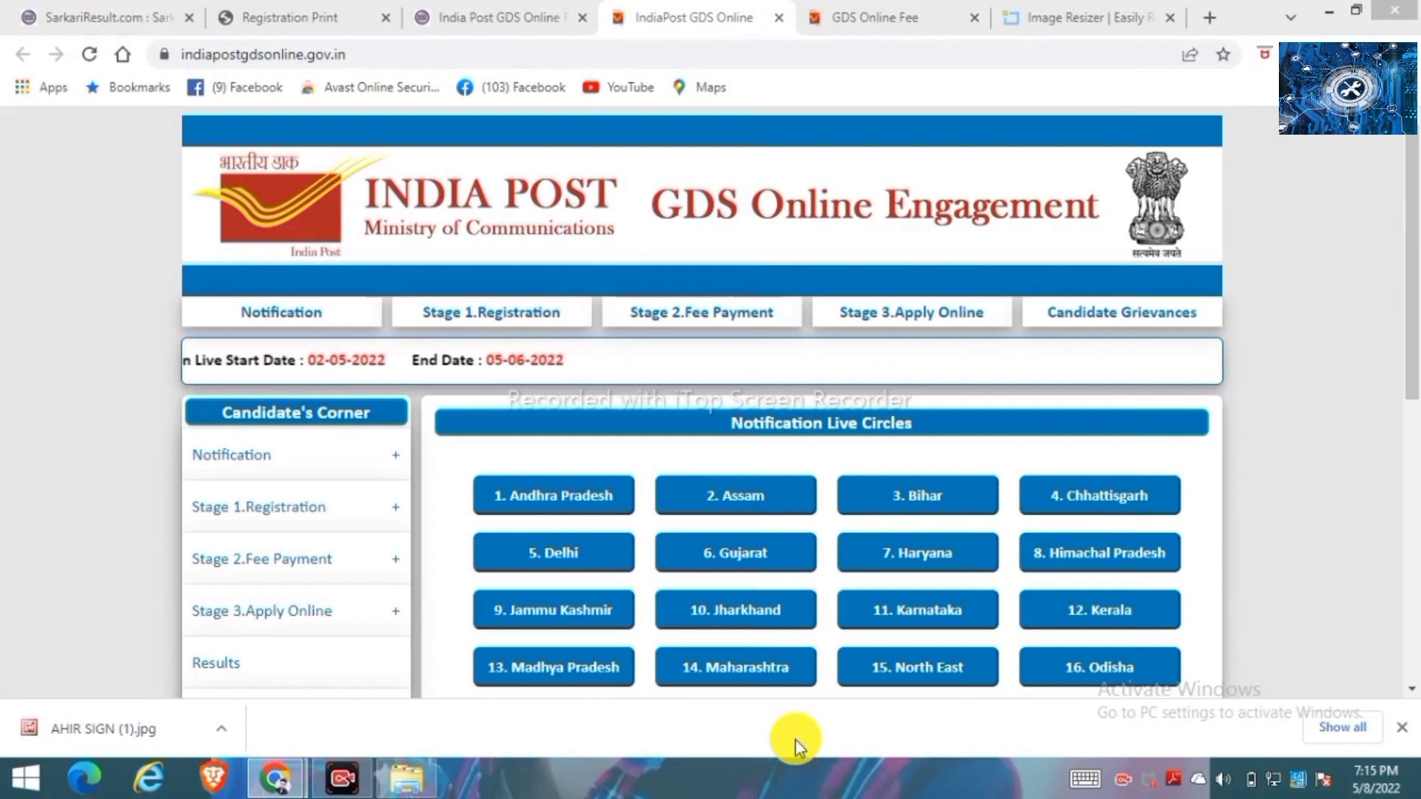
- Open the application page for Stage 3 of the GDS recruitment
mouse_move(944, 309)
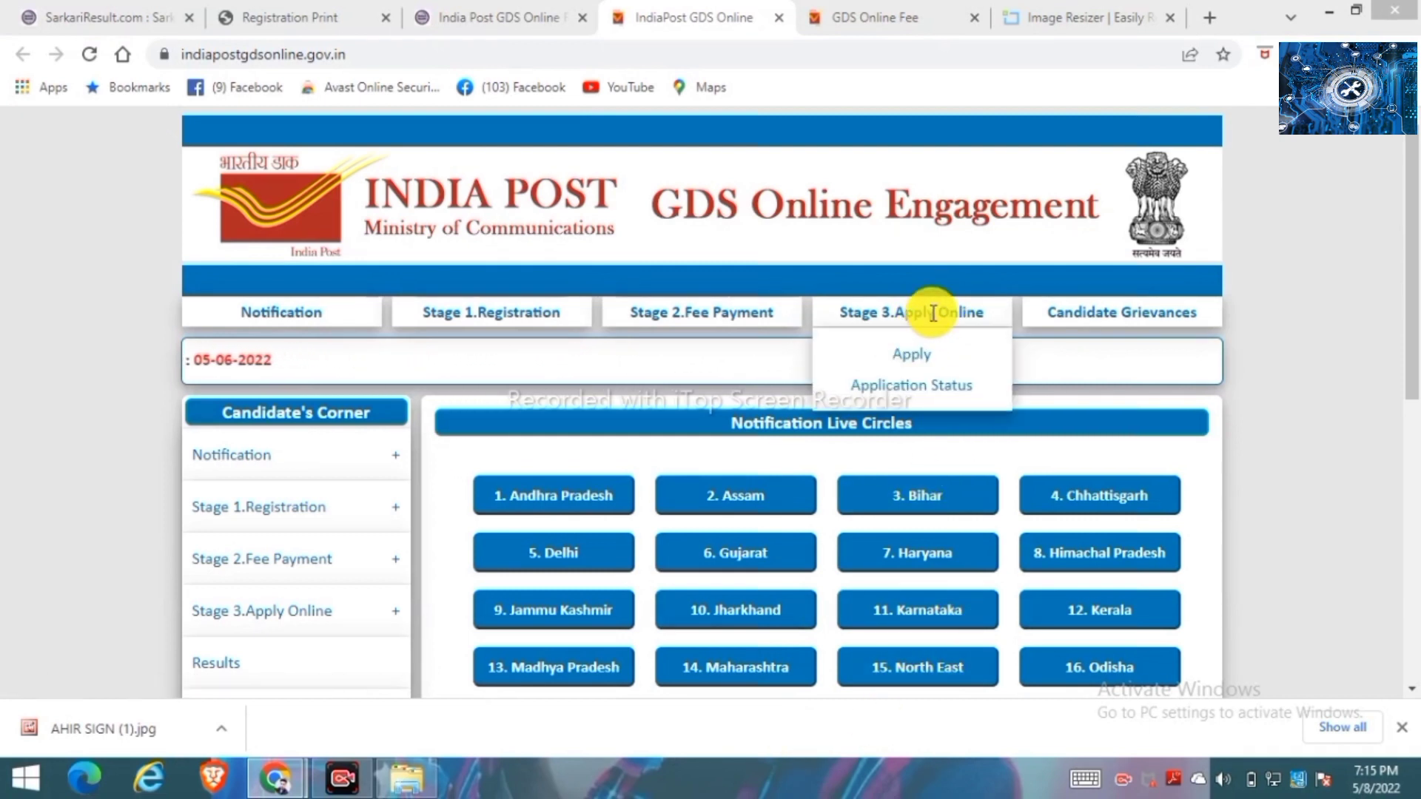
left_click(926, 355)
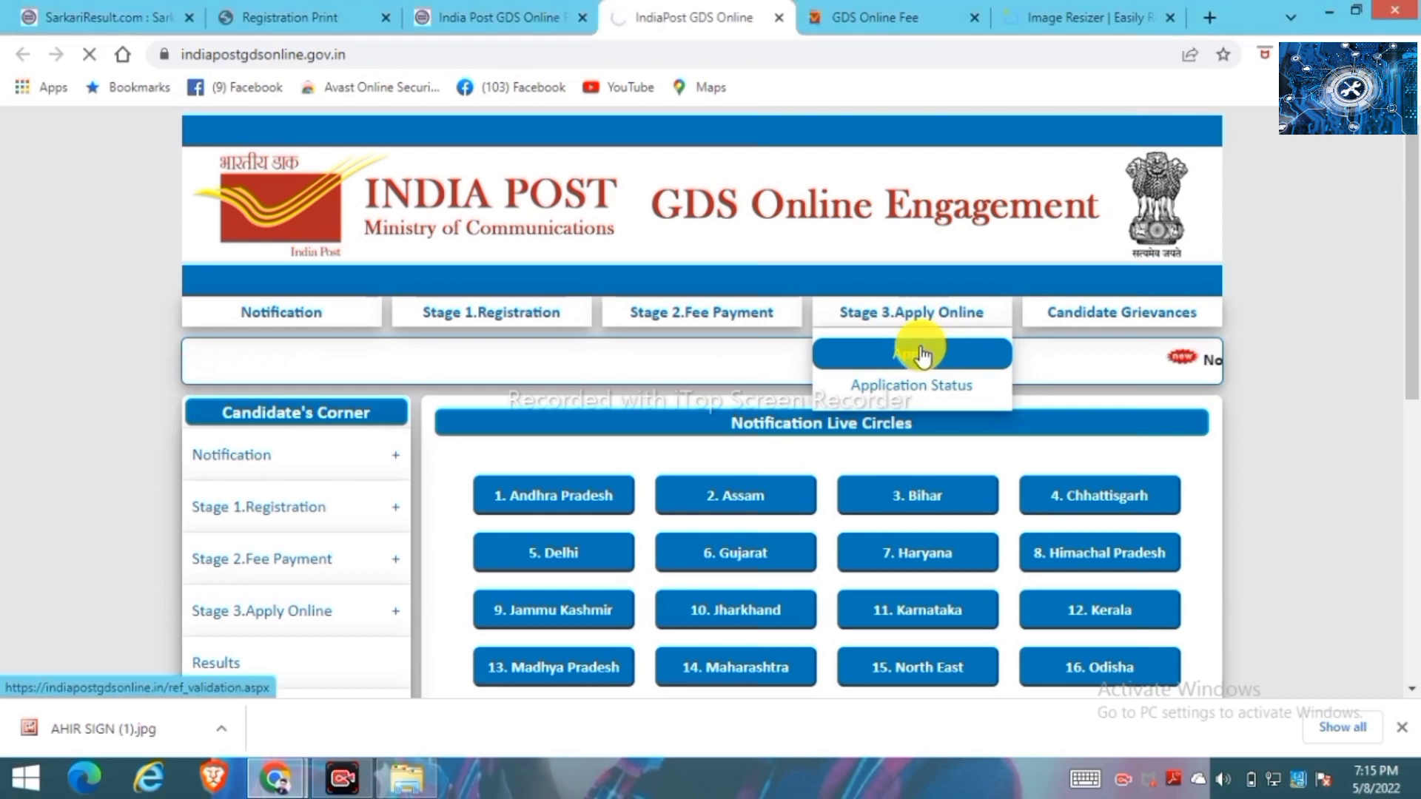